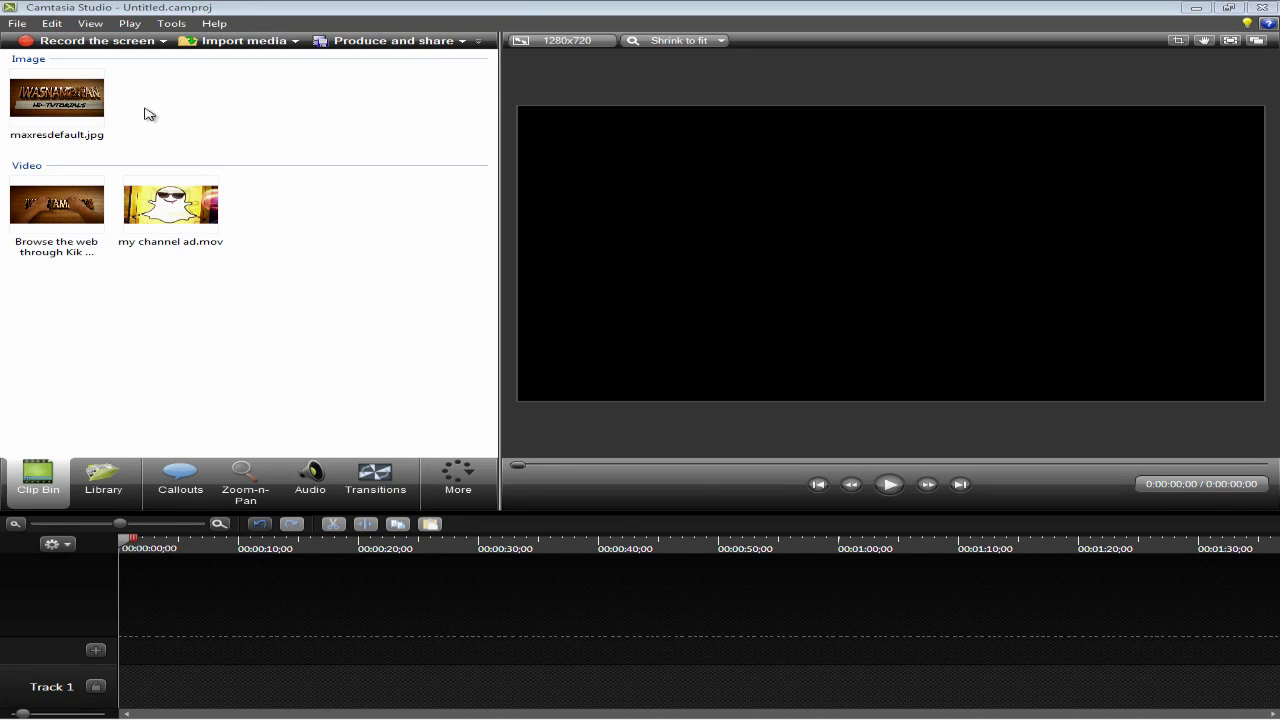
Add maxresdefault.jpg to Track 1 at the playhead and stretch it to about 0:15.
left_click(100, 112)
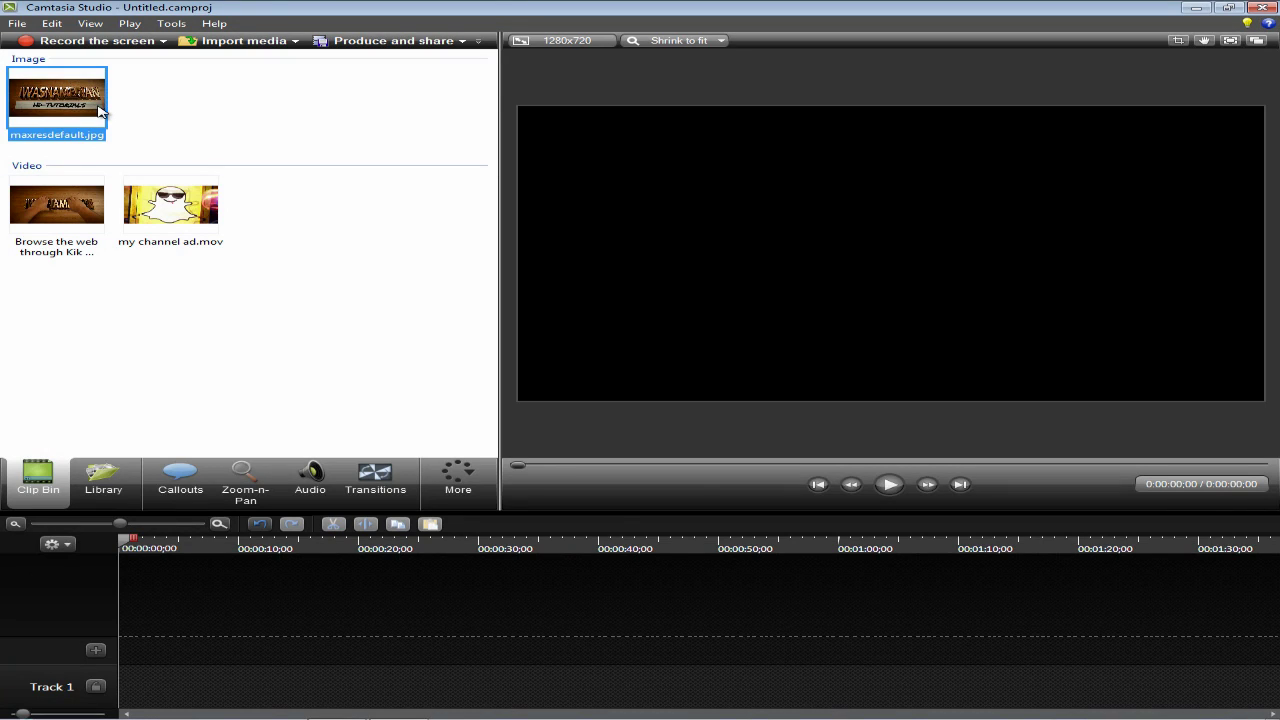
right_click(100, 112)
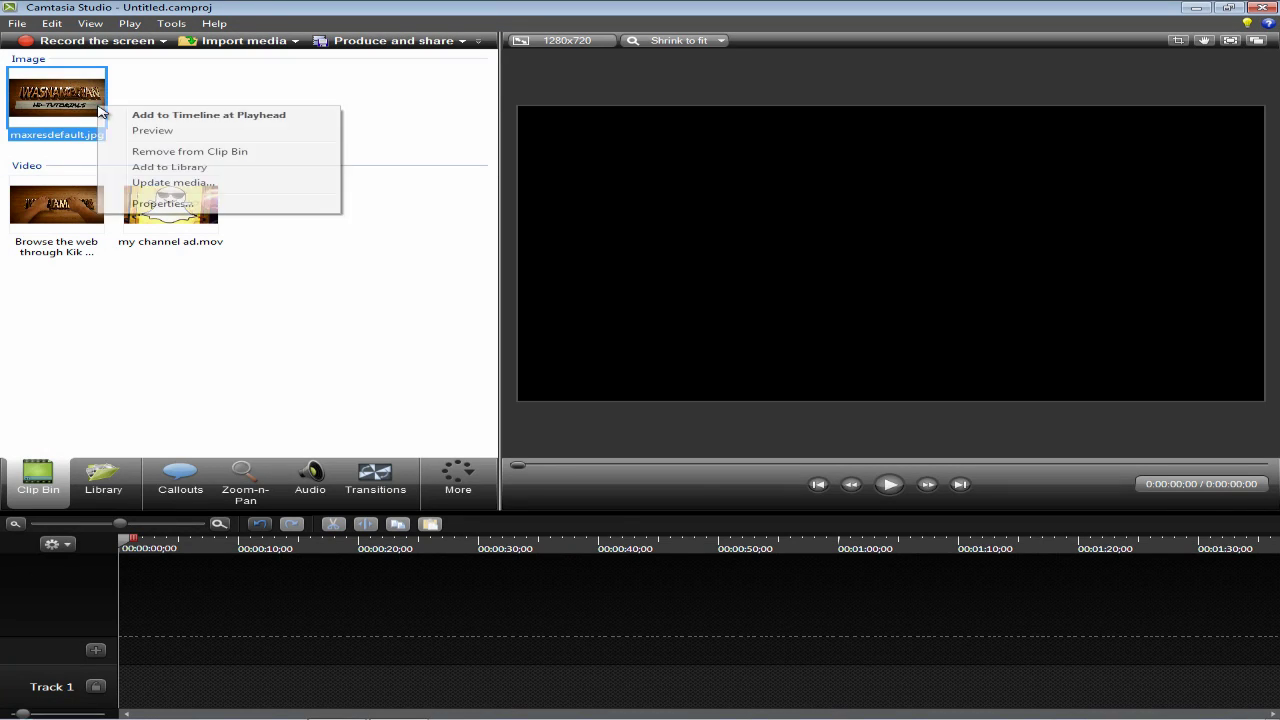
left_click(210, 116)
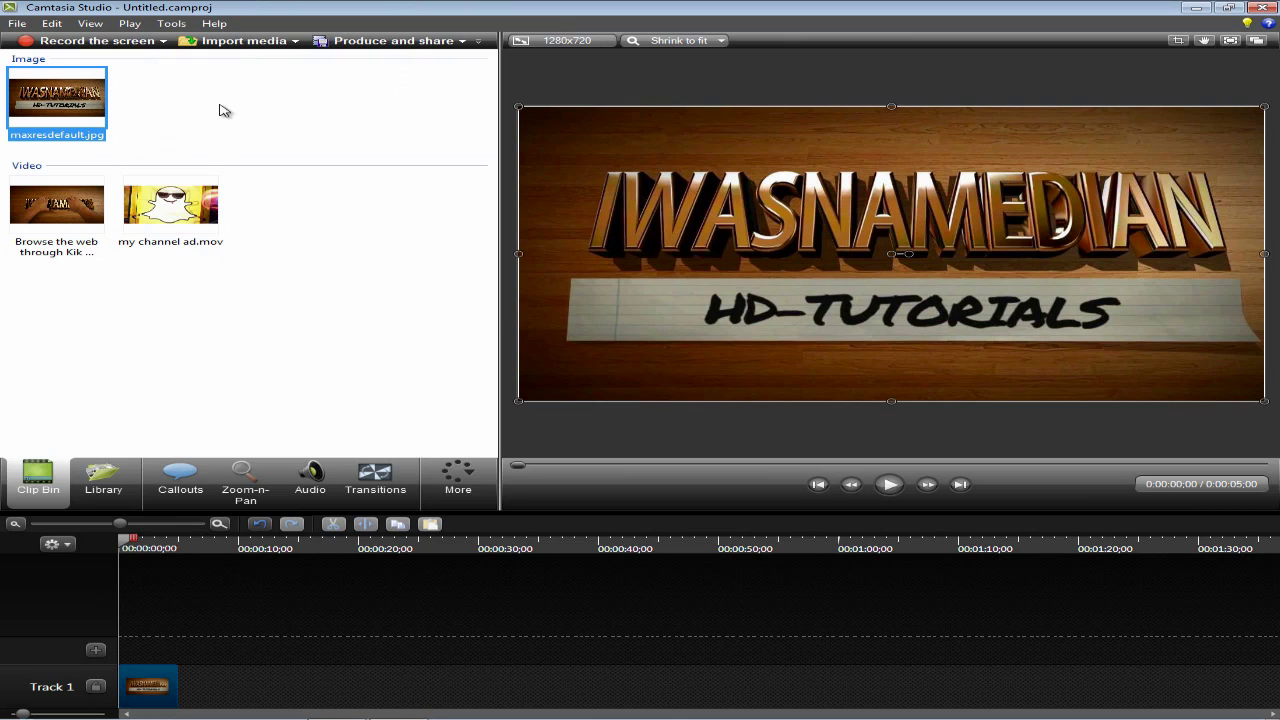
left_click(166, 679)
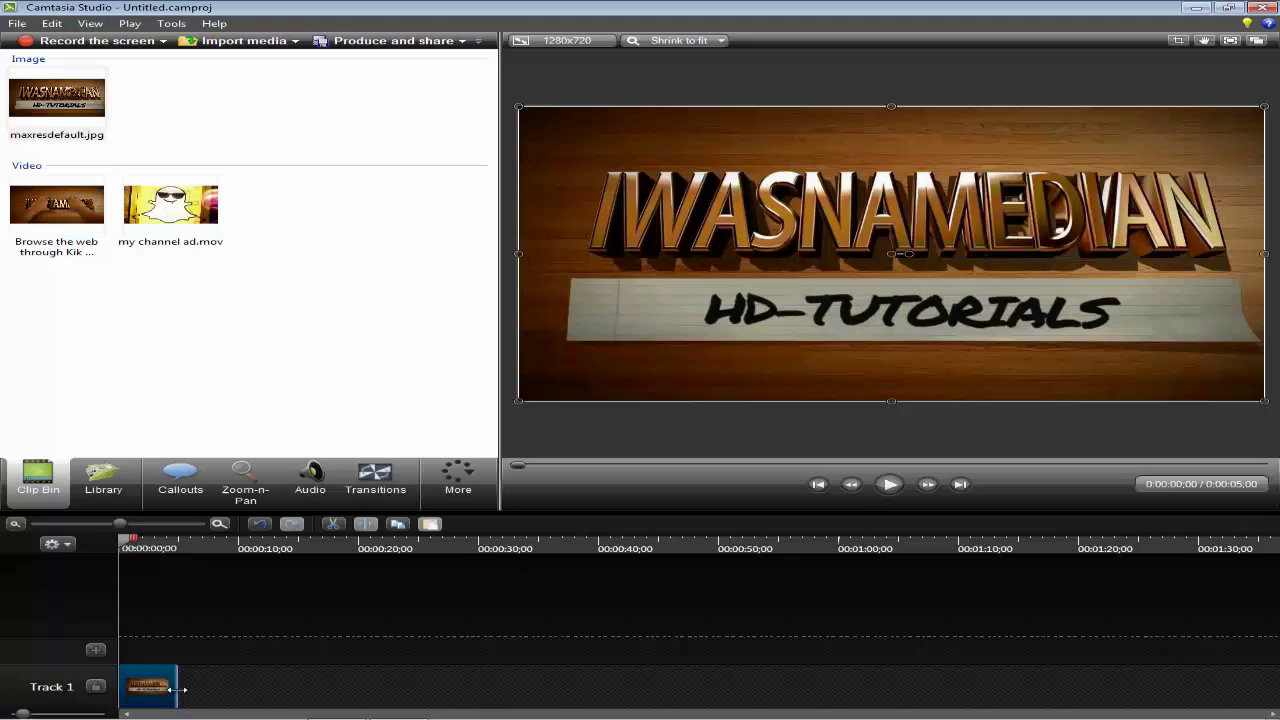
left_click_drag(178, 689, 299, 684)
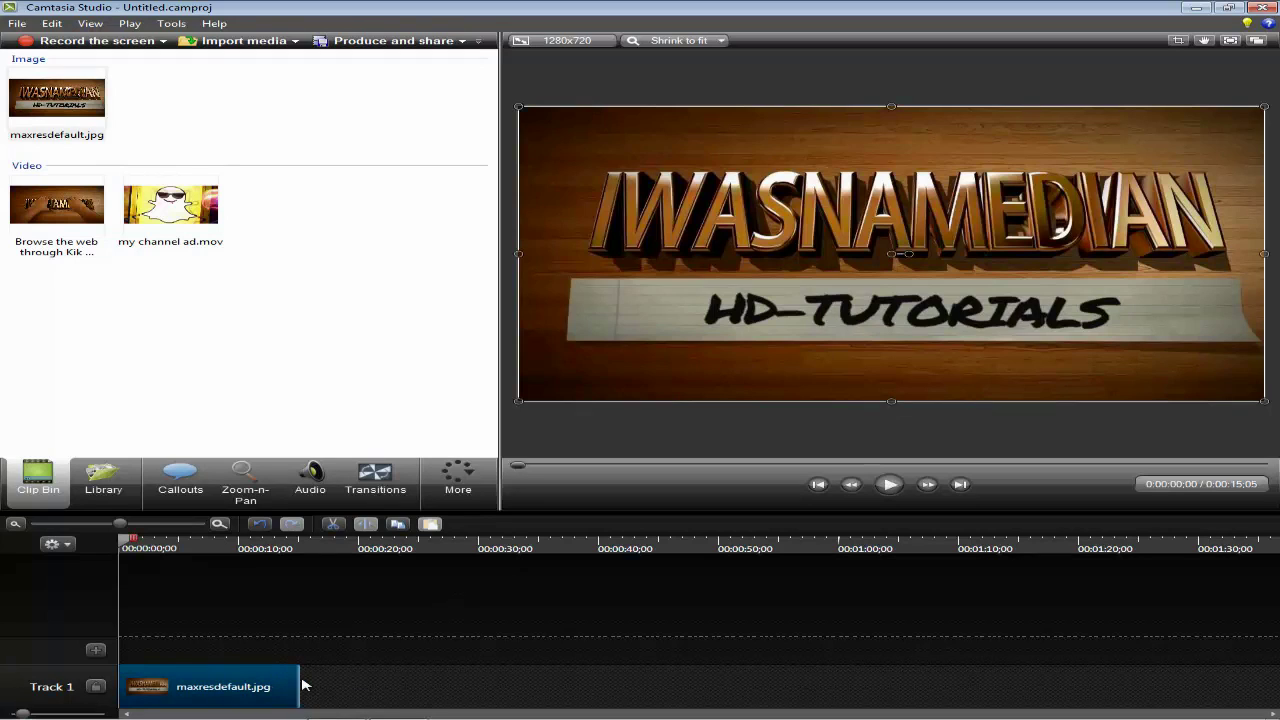
Add the Kik browsing video on Track 2 and trim its end back to 0:15.
left_click(68, 218)
right_click(68, 217)
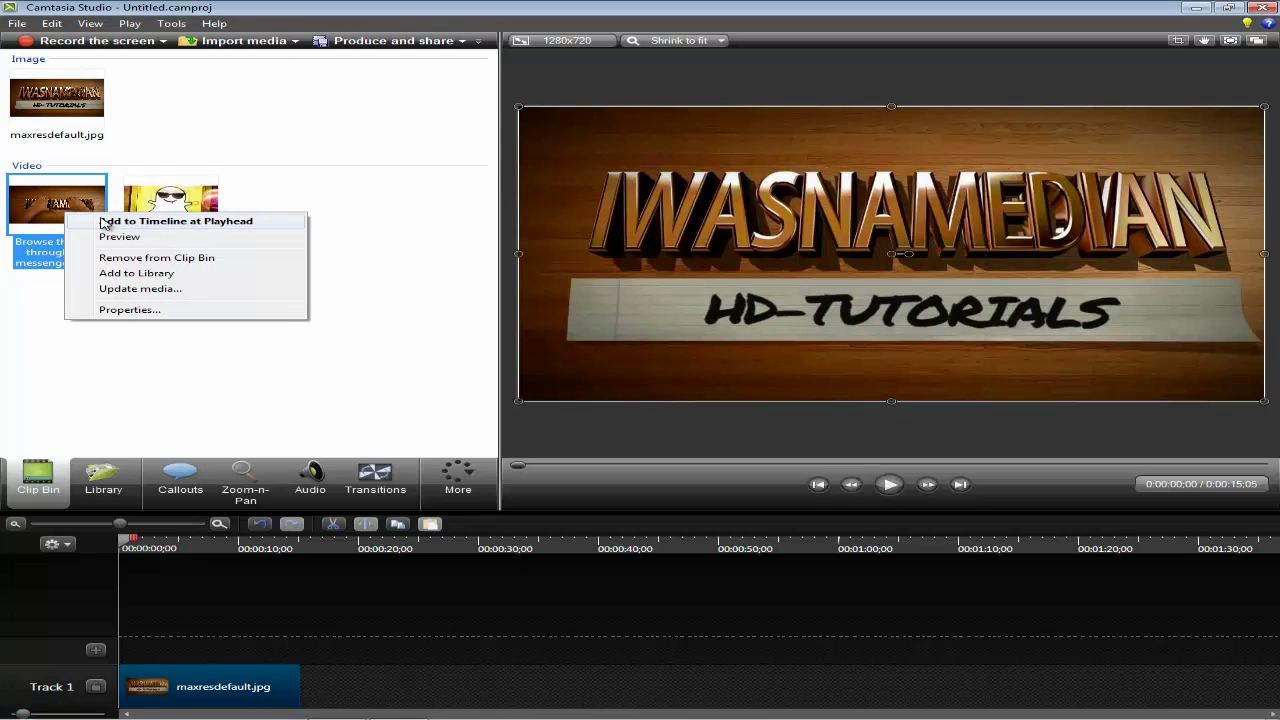
left_click(108, 222)
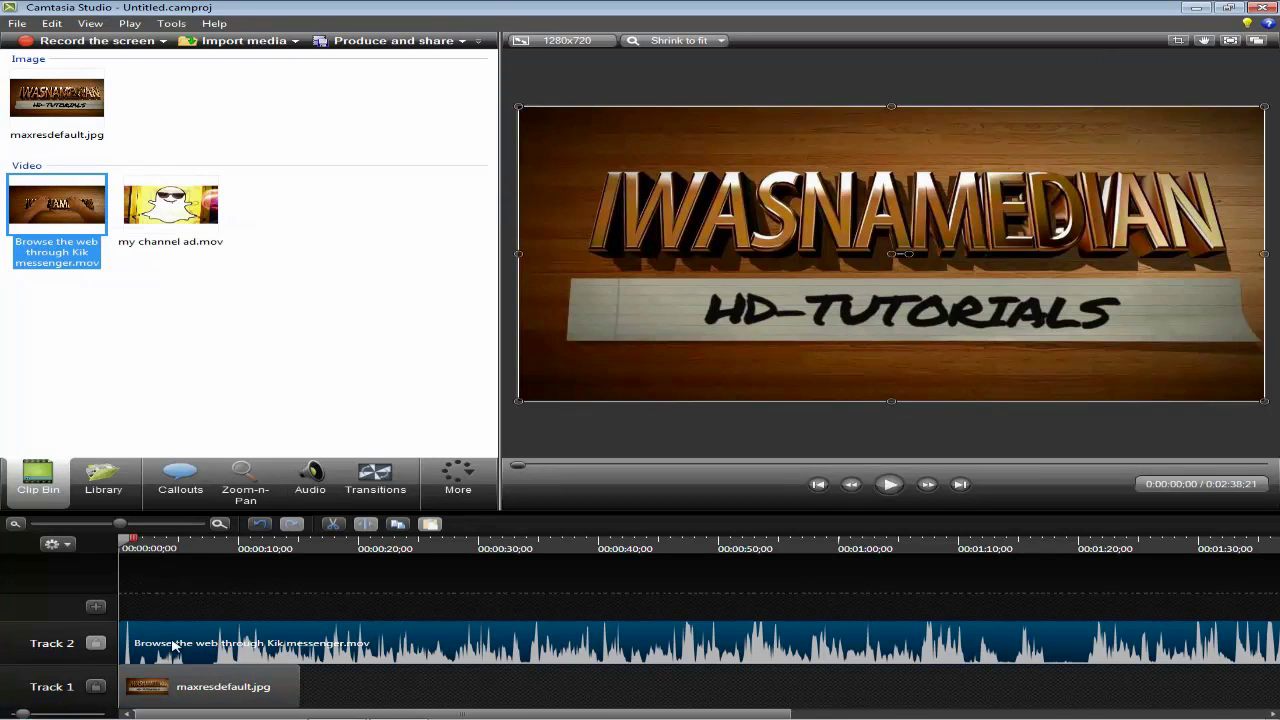
left_click_drag(340, 713, 900, 692)
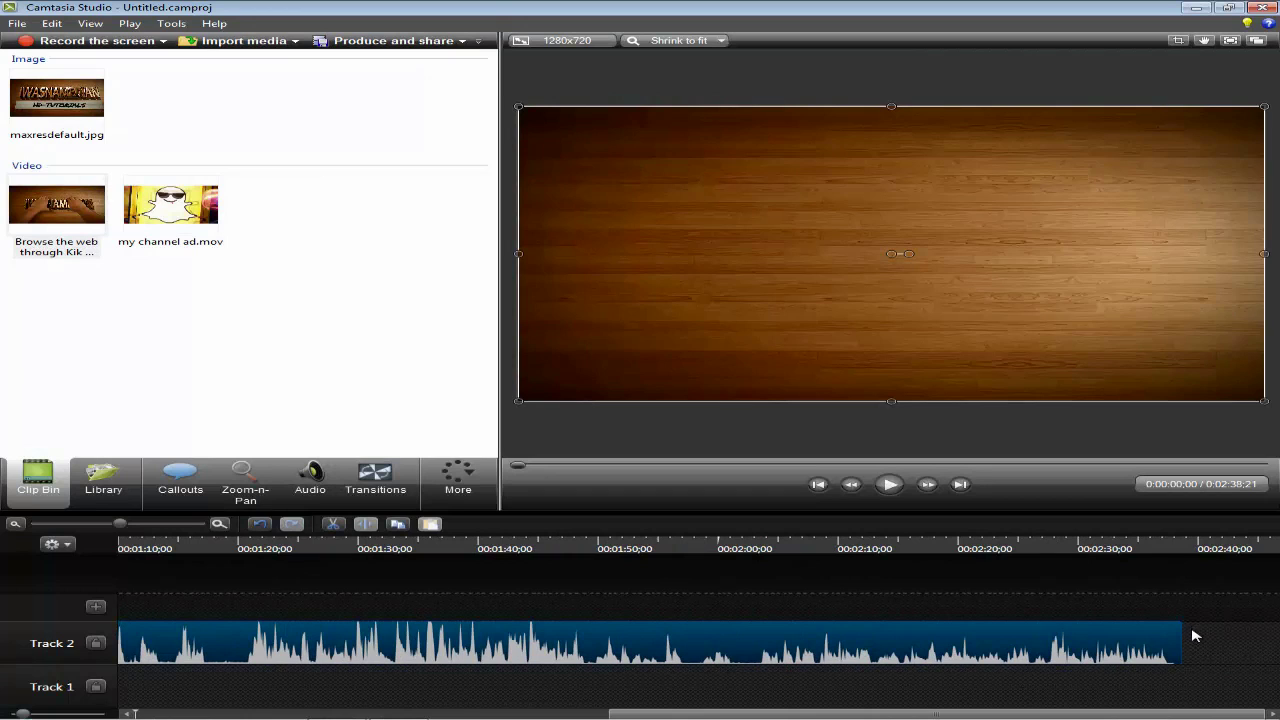
left_click_drag(1180, 640, 225, 645)
scroll(700, 660, "up", 8)
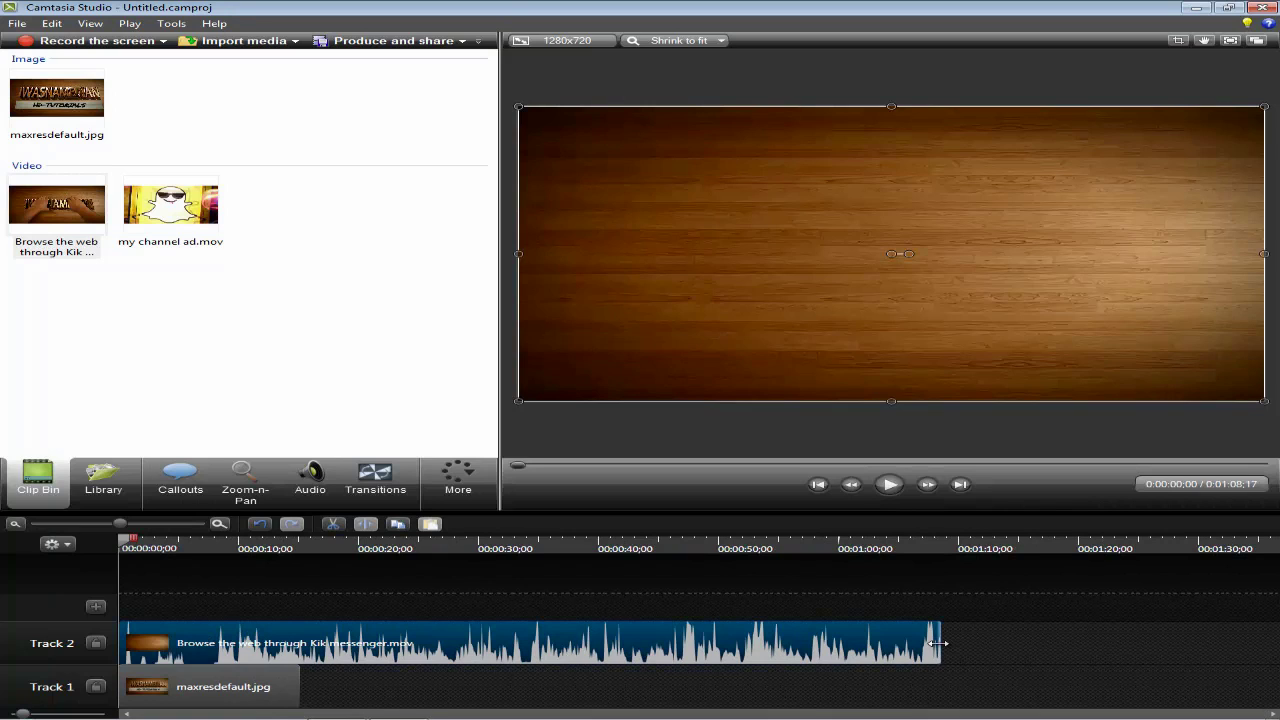
left_click_drag(942, 650, 297, 637)
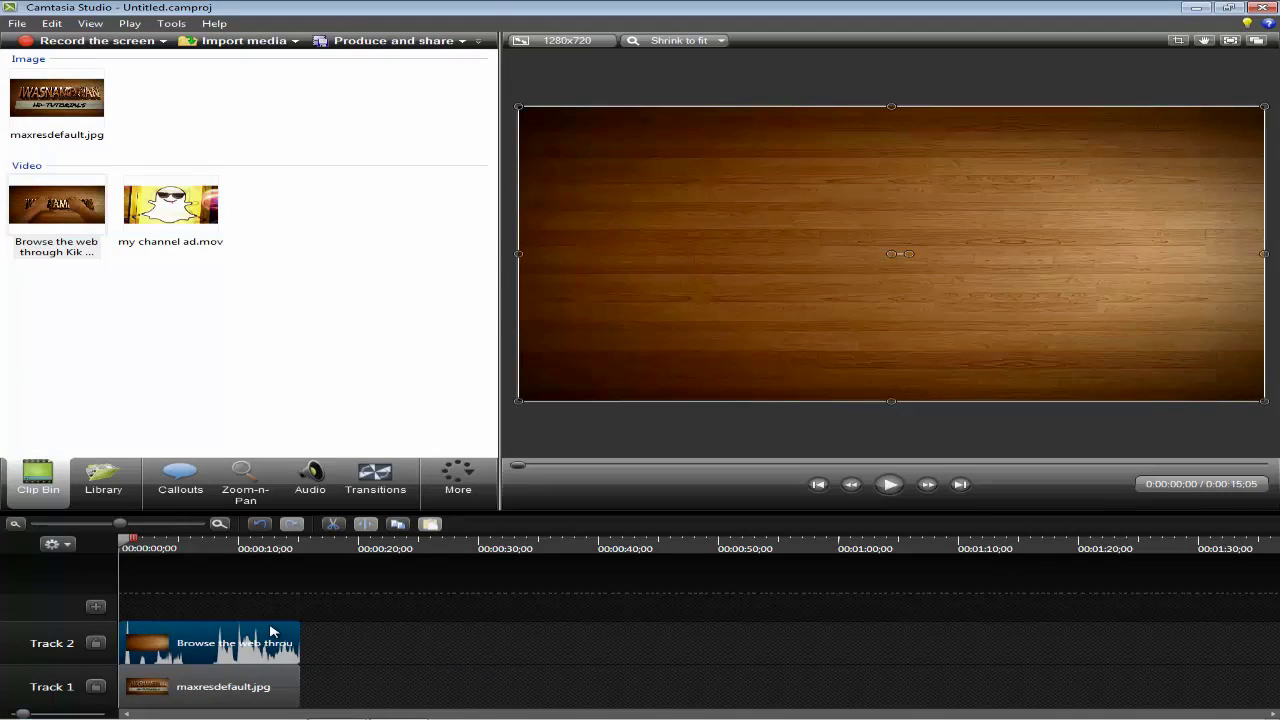
Open Edit audio for the Kik clip, then return to the Clip Bin.
right_click(218, 636)
left_click(251, 523)
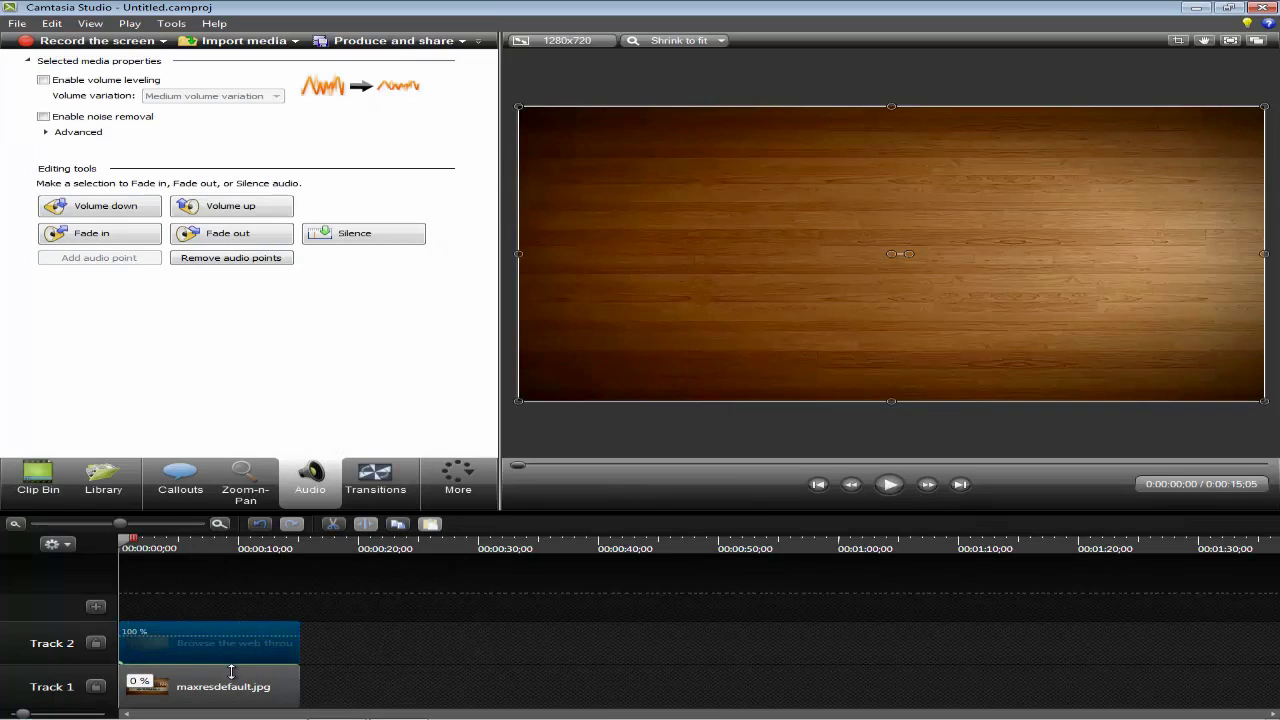
left_click(40, 478)
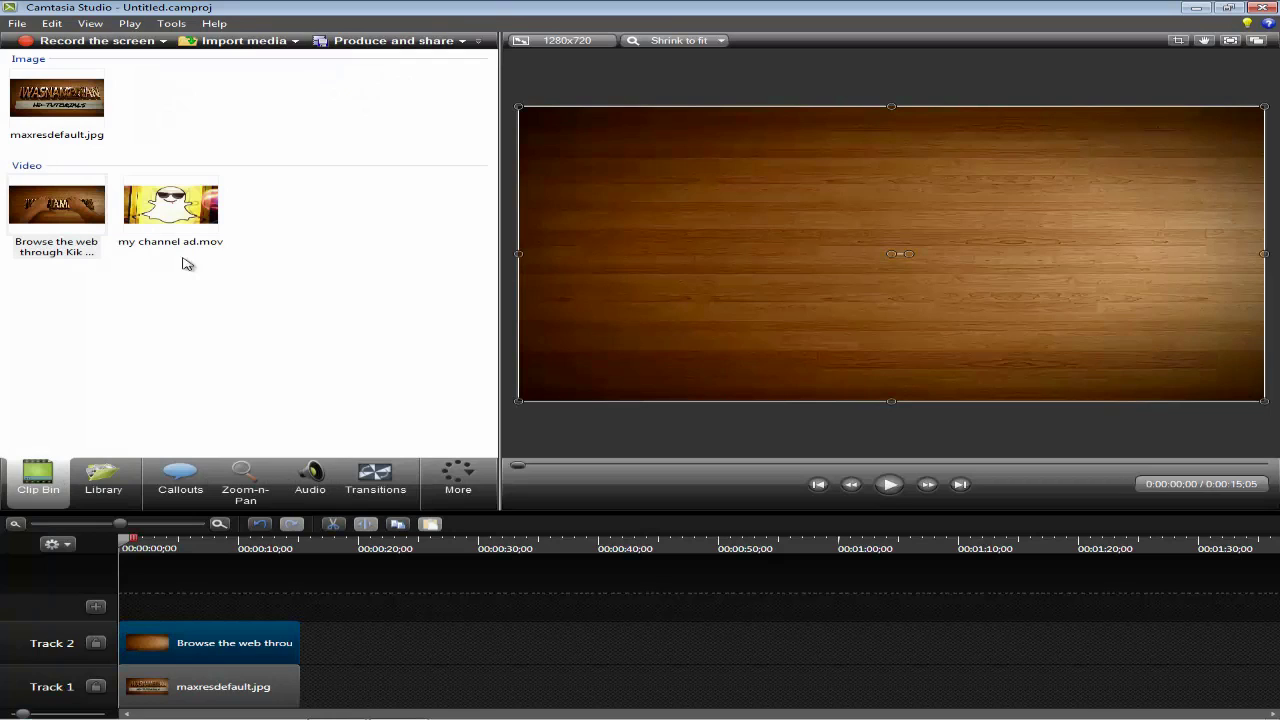
Add my channel ad.mov on Track 3 and trim it to end at 0:15.
mouse_move(195, 260)
left_click(205, 205)
right_click(212, 197)
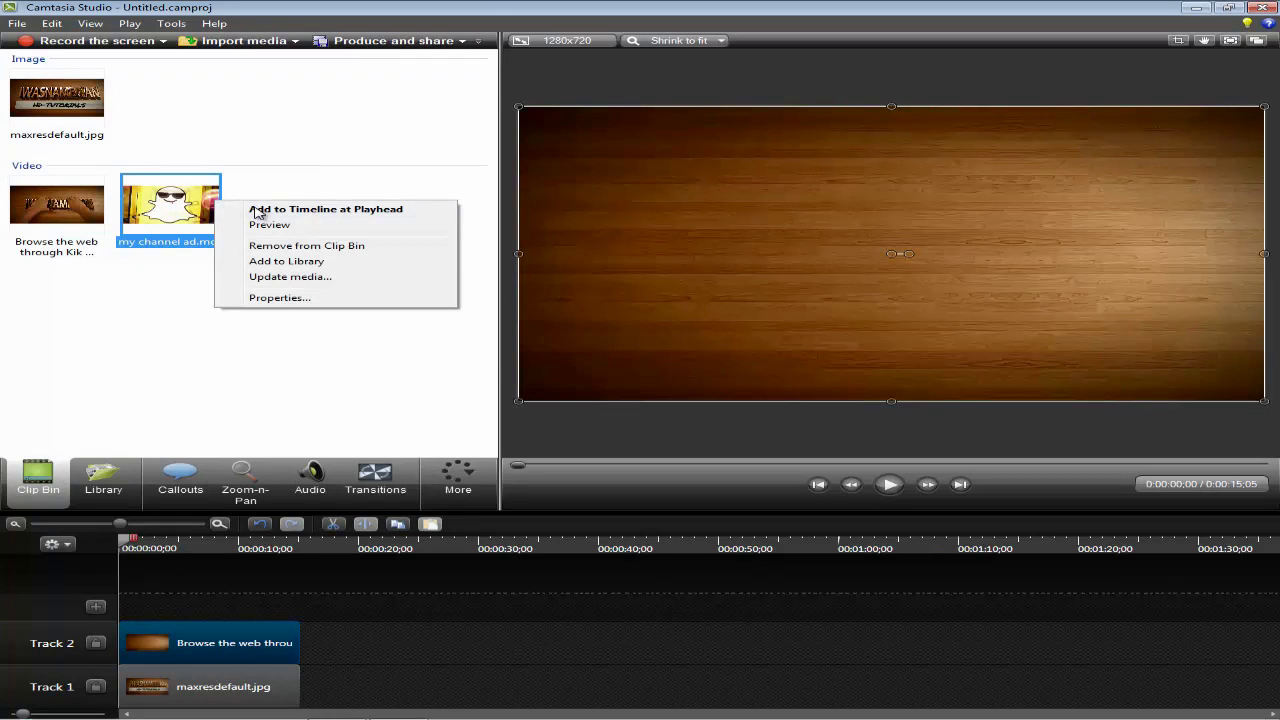
left_click(257, 208)
left_click(509, 597)
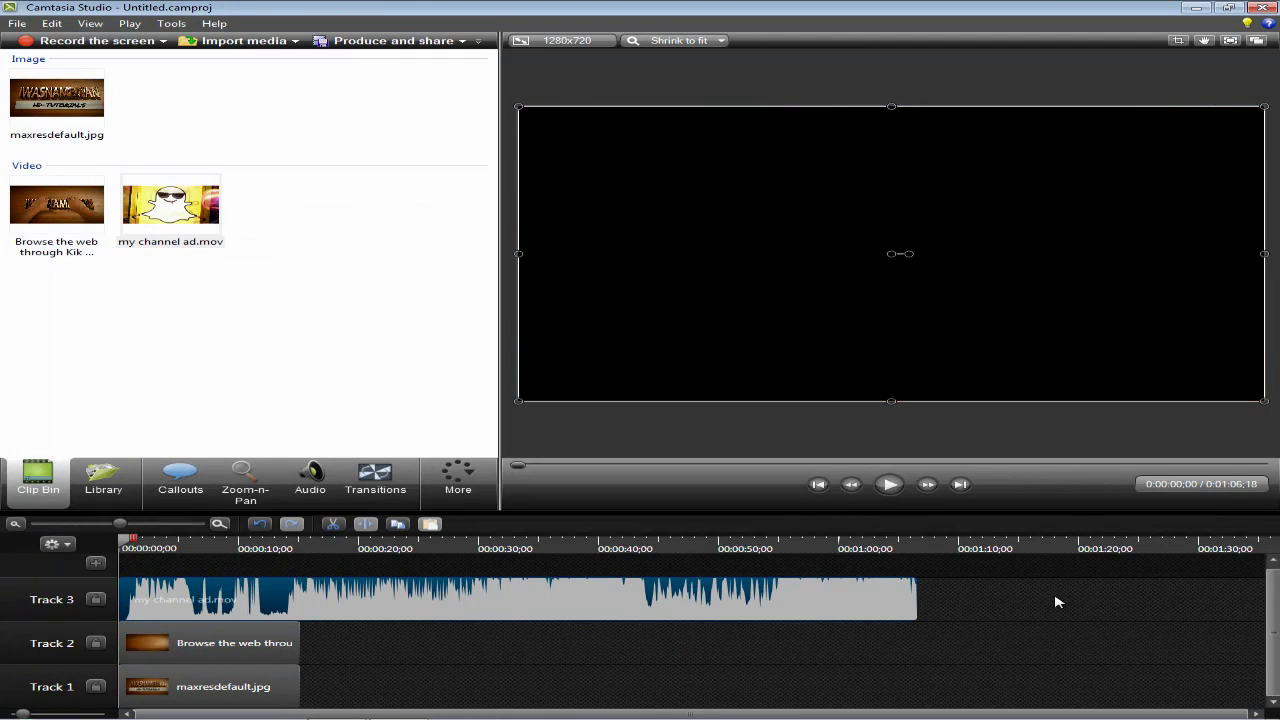
left_click_drag(916, 597, 292, 593)
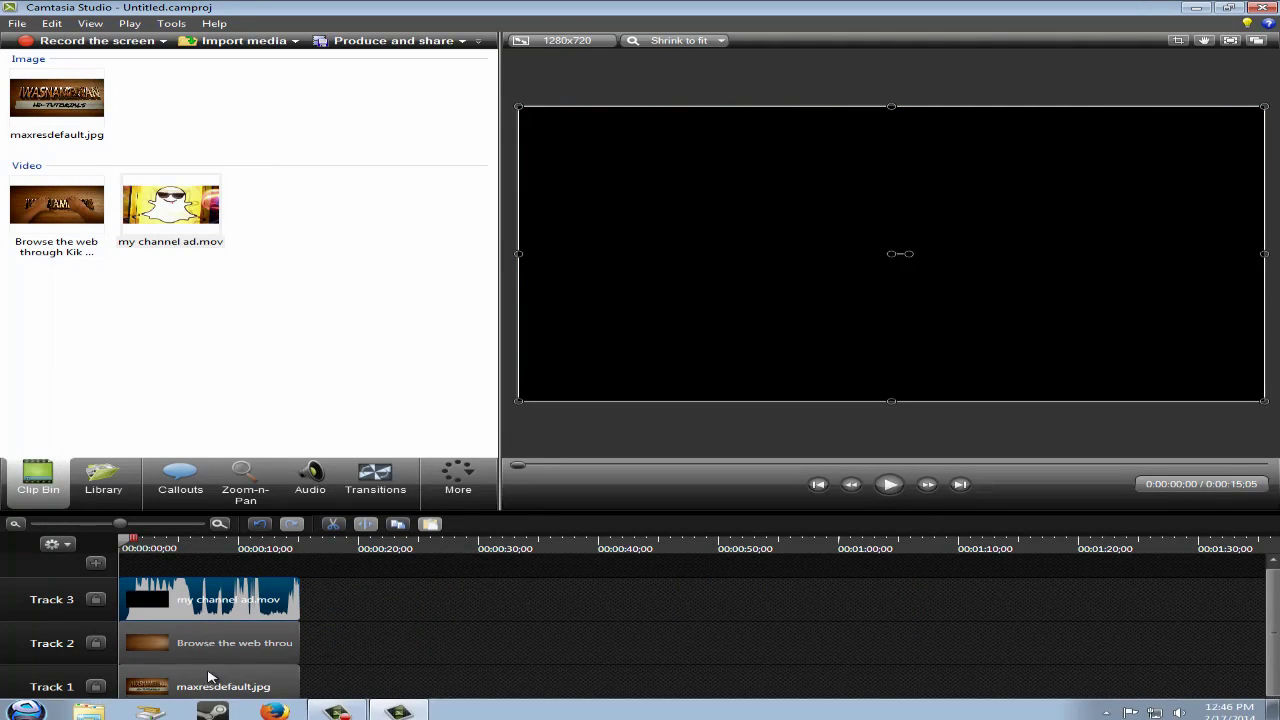
Open Edit audio for the channel ad clip, then return to the Clip Bin.
right_click(217, 587)
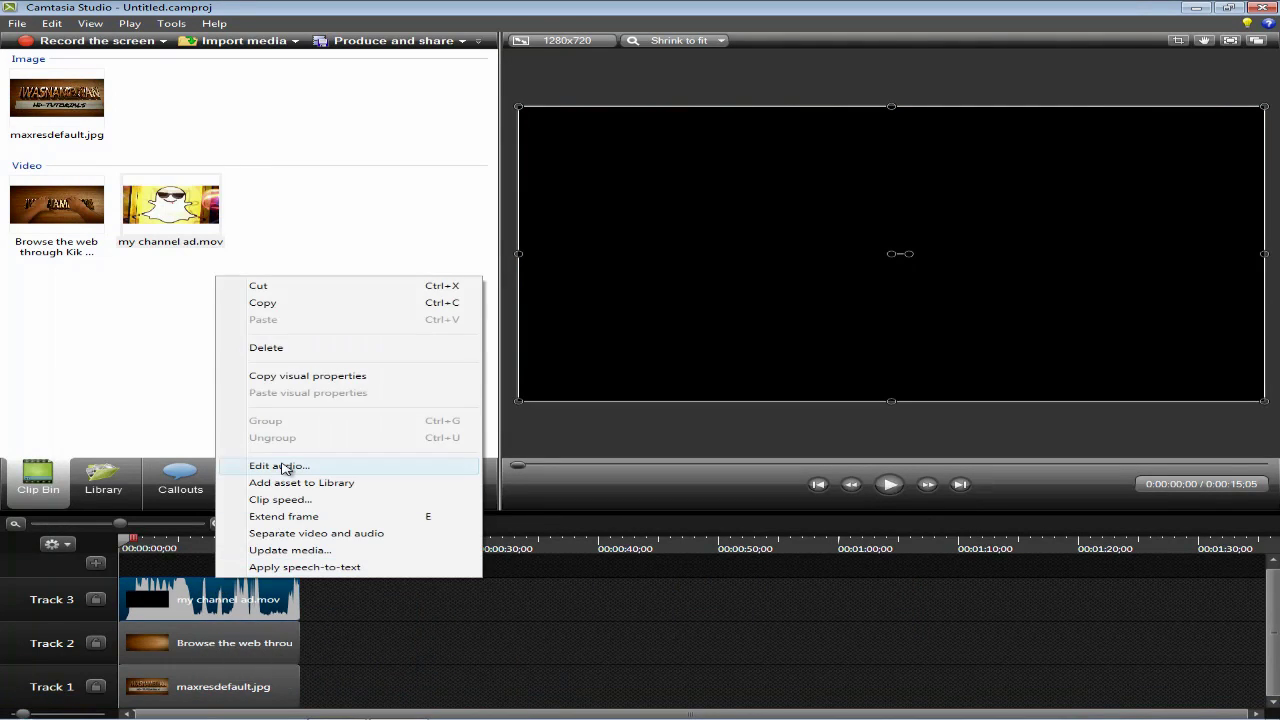
left_click(271, 466)
left_click(230, 593)
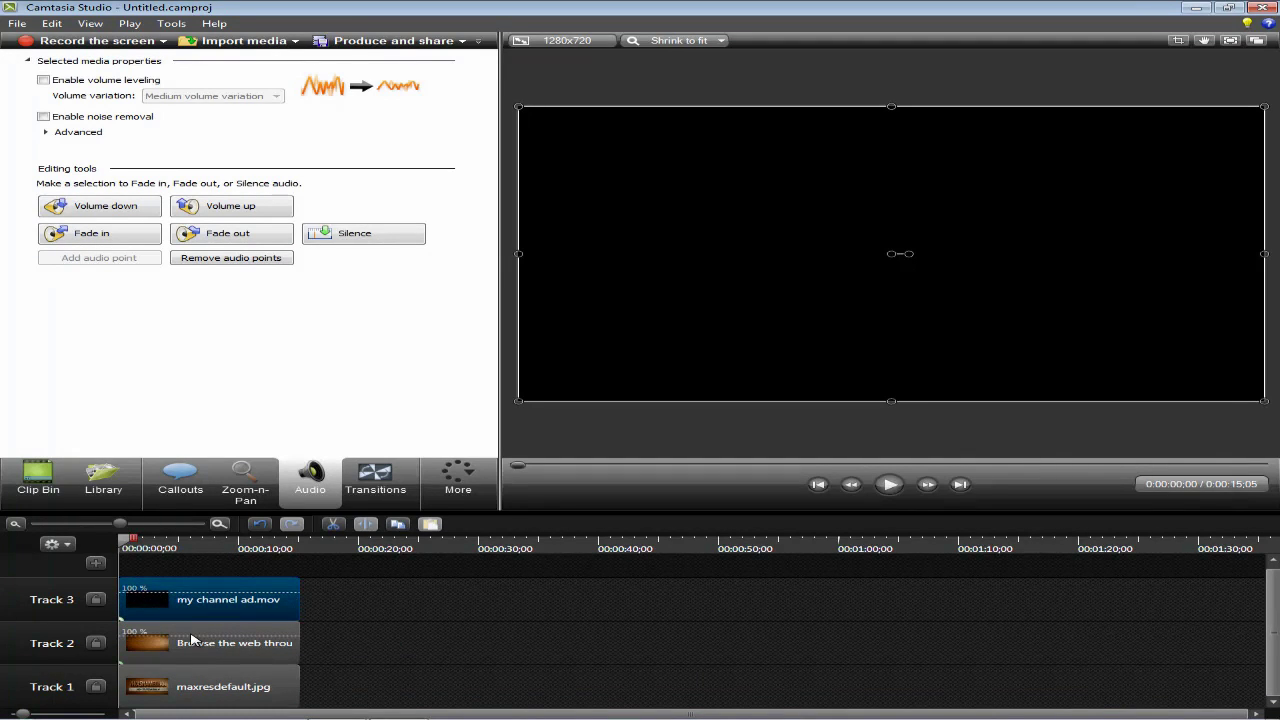
left_click(225, 610)
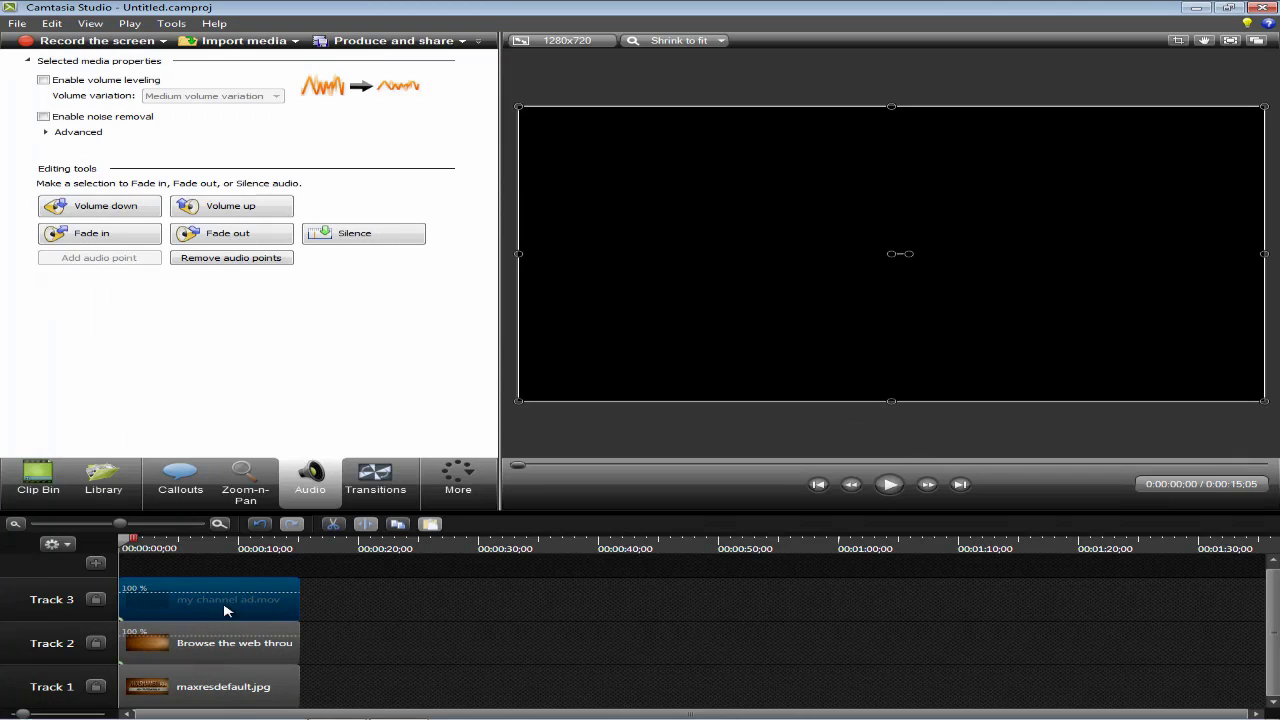
left_click(225, 610)
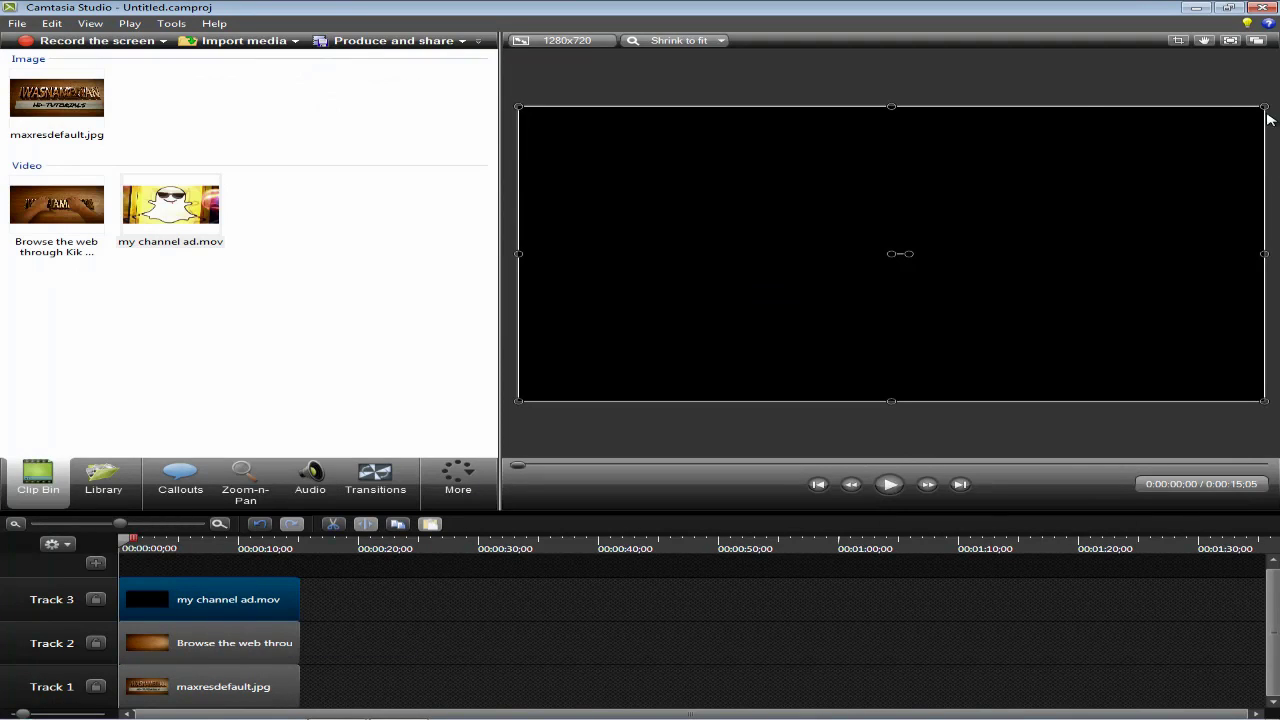
Shrink the channel ad video in the preview and nudge it into a left-side inset.
left_click_drag(1264, 106, 757, 308)
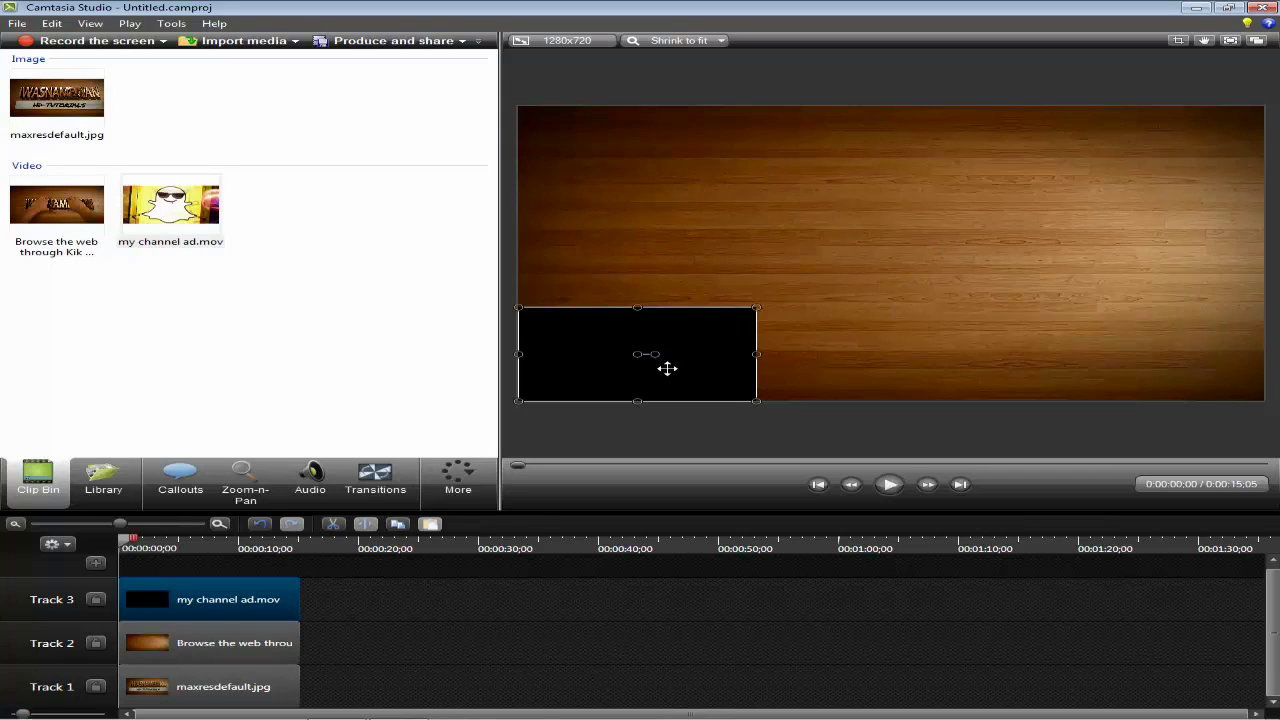
left_click_drag(674, 377, 717, 323)
left_click(237, 641)
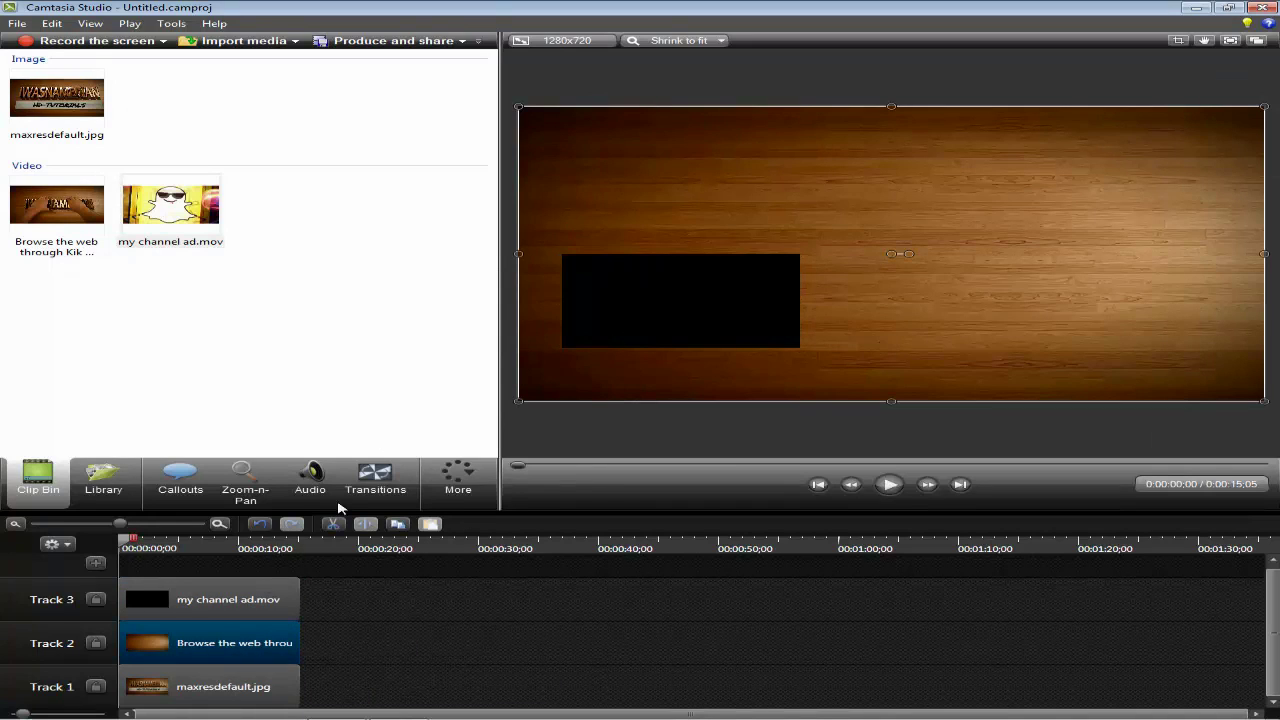
Shrink the Kik browsing clip and position it in the upper left, above the ad box.
left_click_drag(1264, 106, 625, 313)
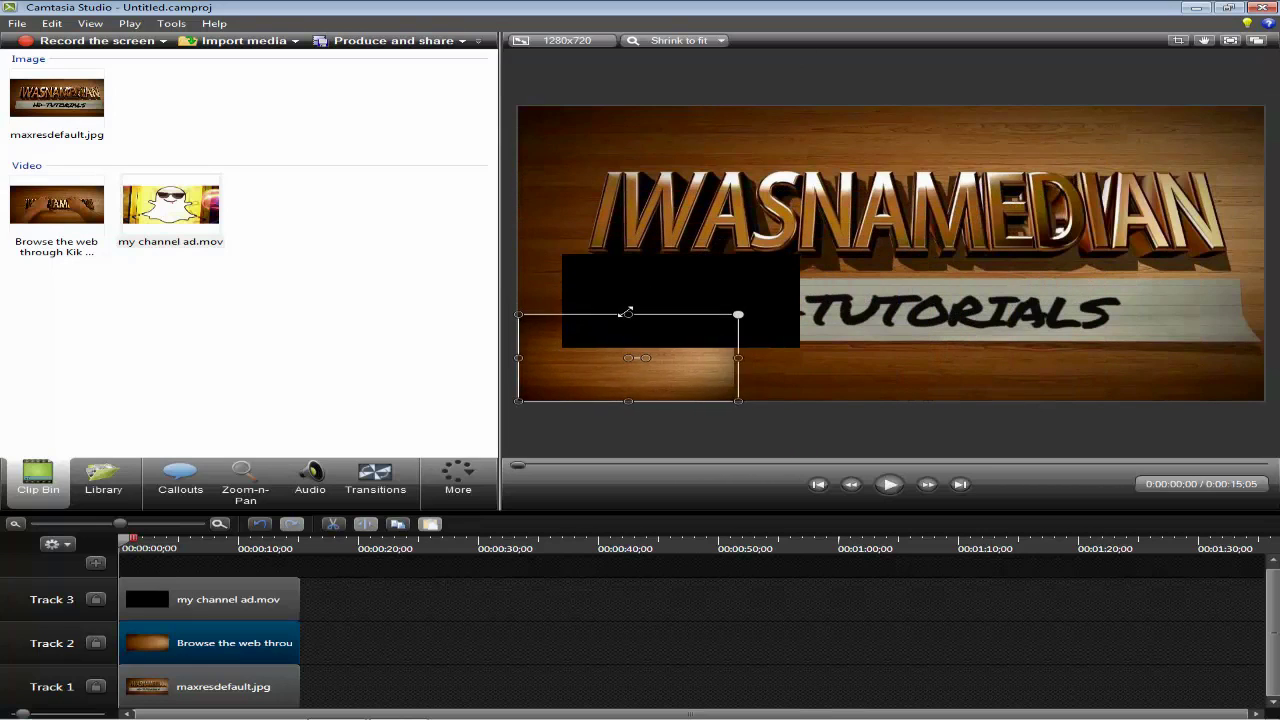
left_click_drag(703, 374, 749, 206)
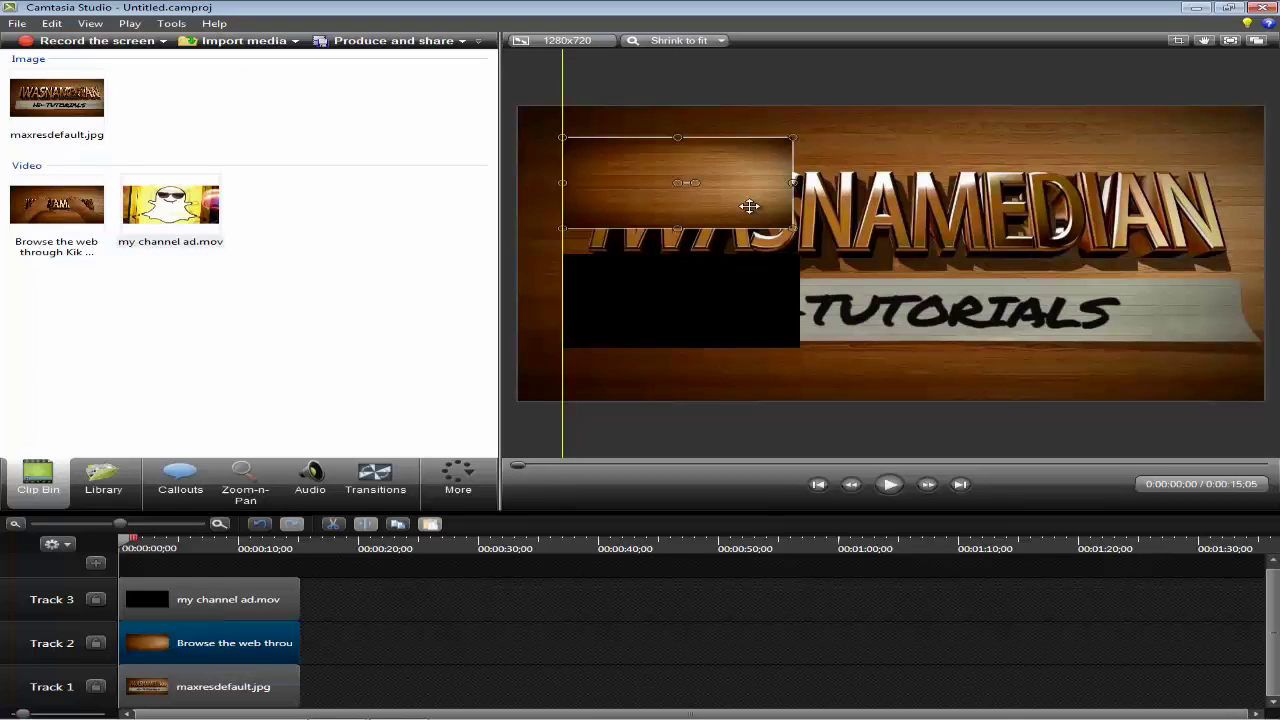
left_click_drag(749, 206, 800, 182)
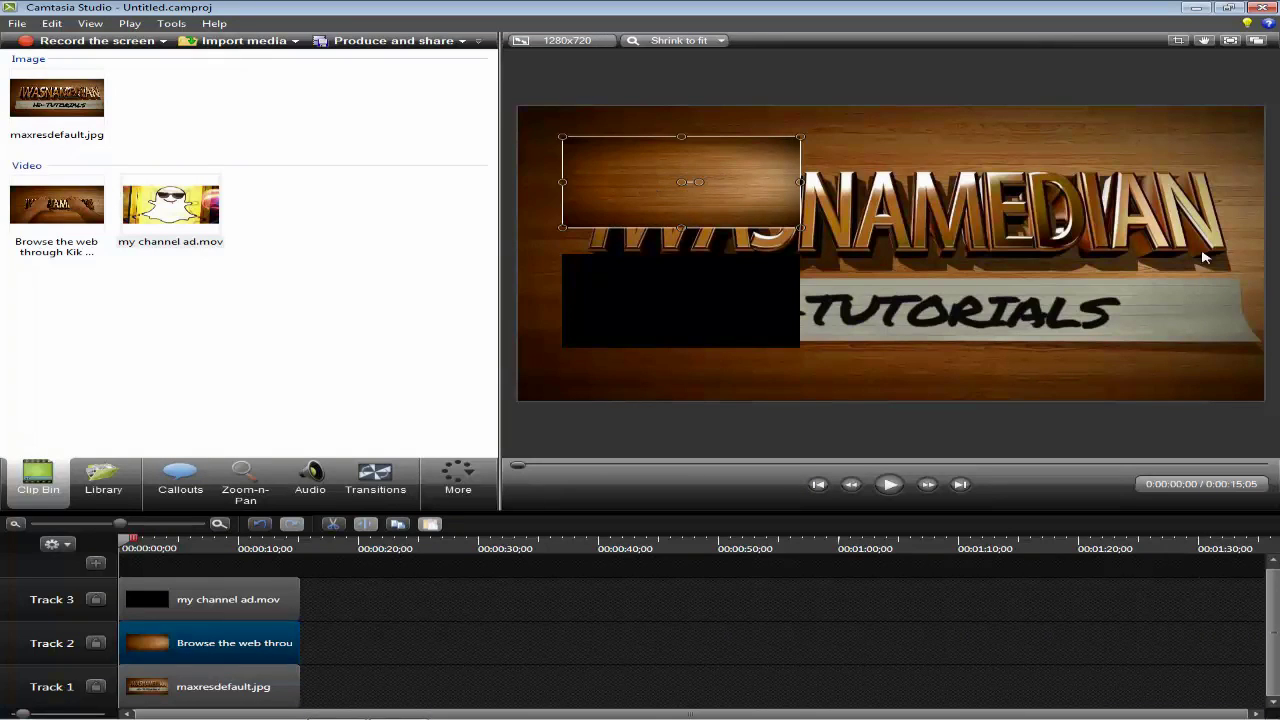
Import subscribe-button-black.png from the Desktop into the Clip Bin.
left_click(297, 40)
left_click(288, 58)
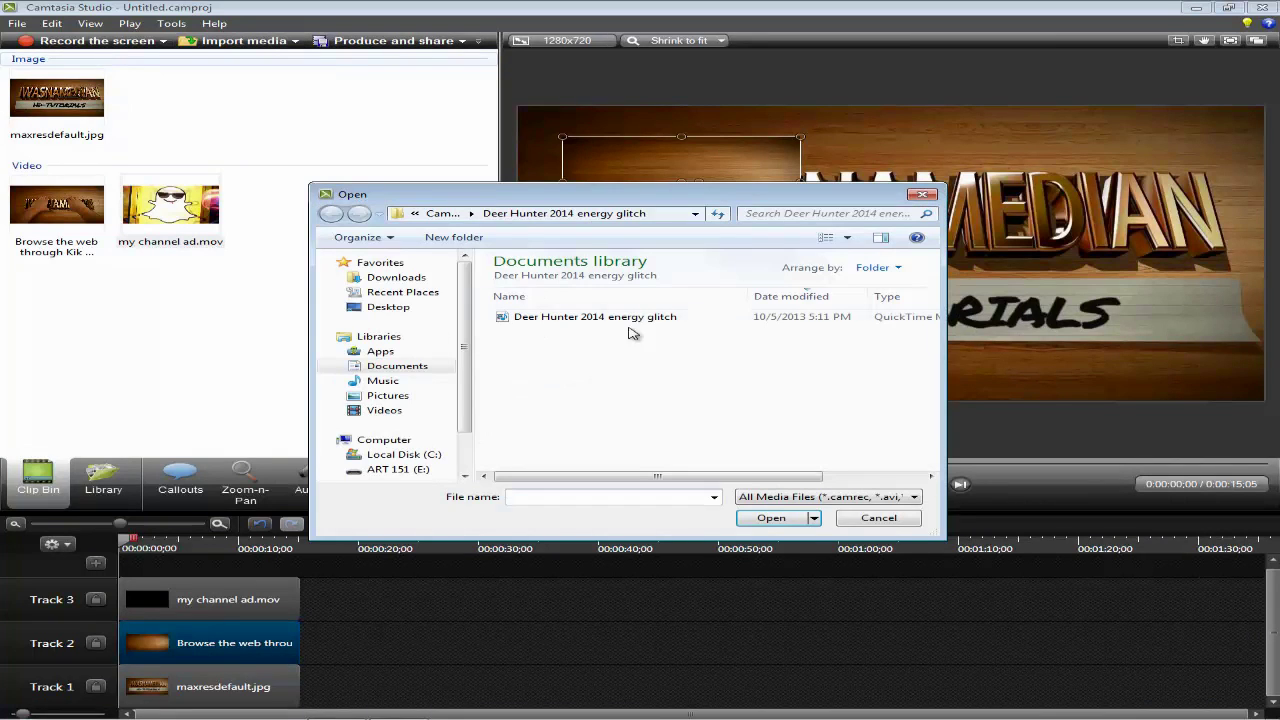
left_click(398, 307)
left_click_drag(930, 298, 920, 434)
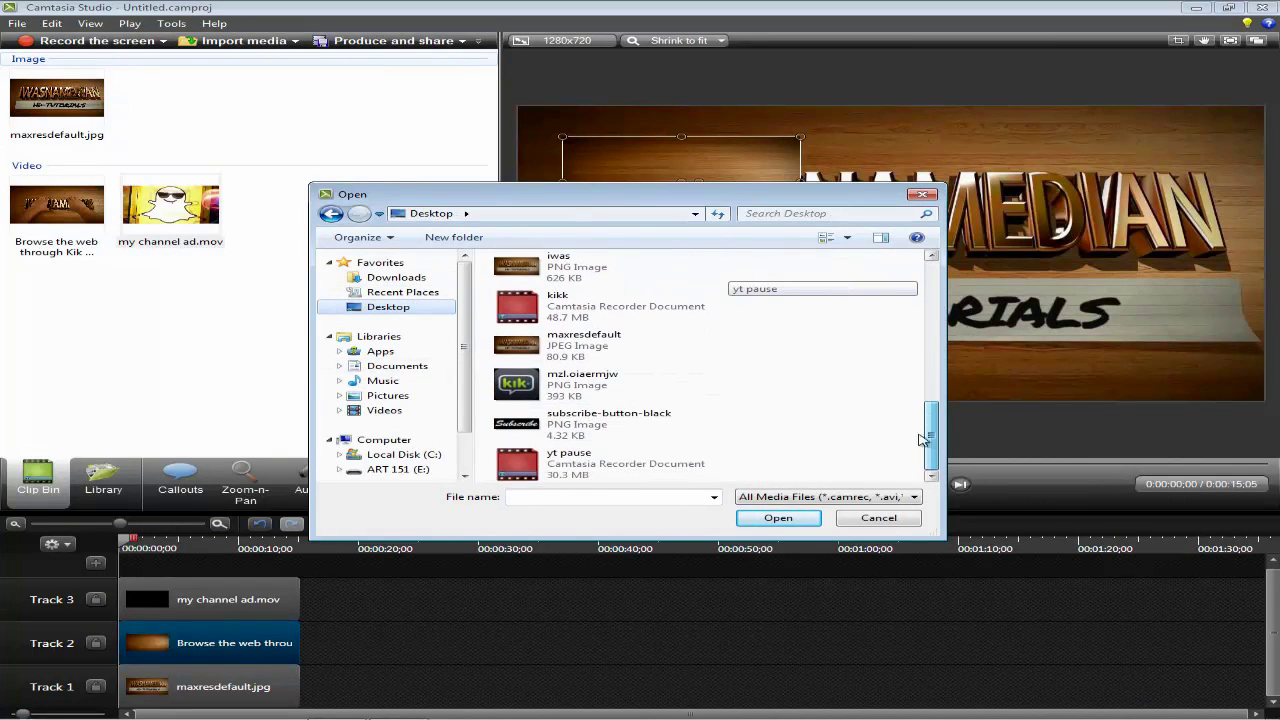
left_click(630, 415)
left_click(765, 517)
Add the Subscribe image to a new track, move it over TUTORIALS, and widen it.
left_click(188, 103)
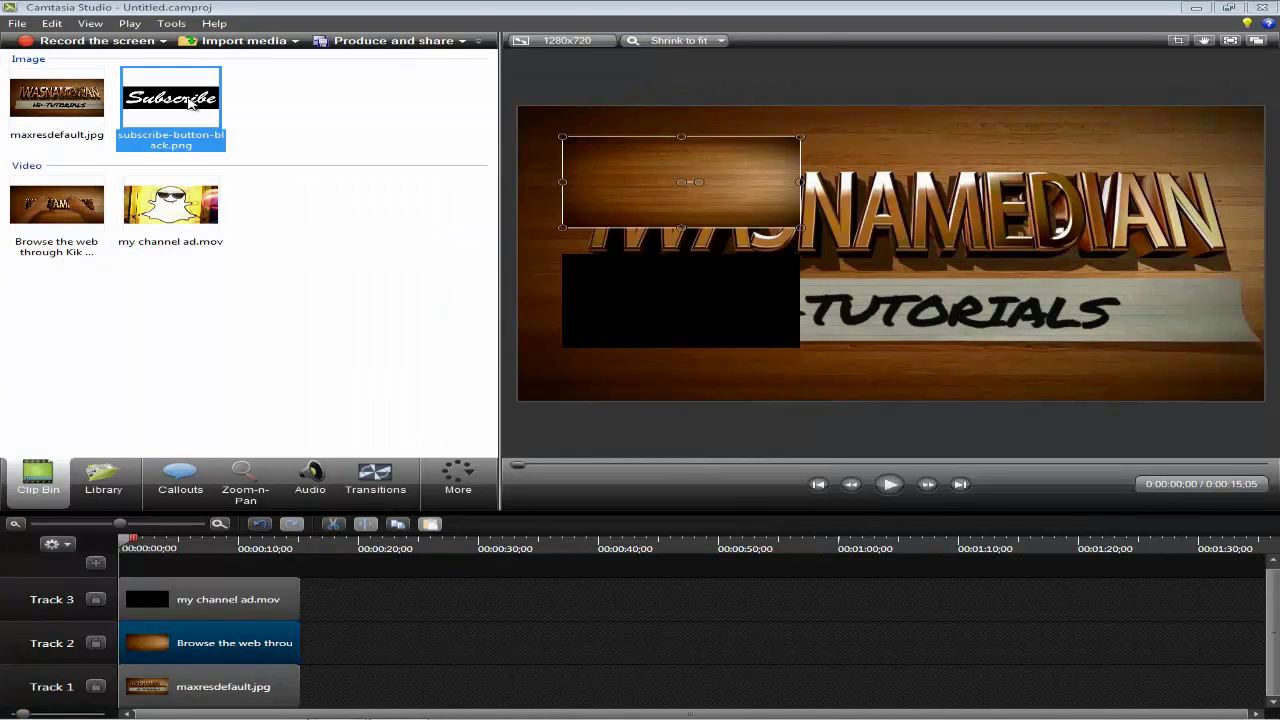
right_click(188, 103)
left_click(237, 109)
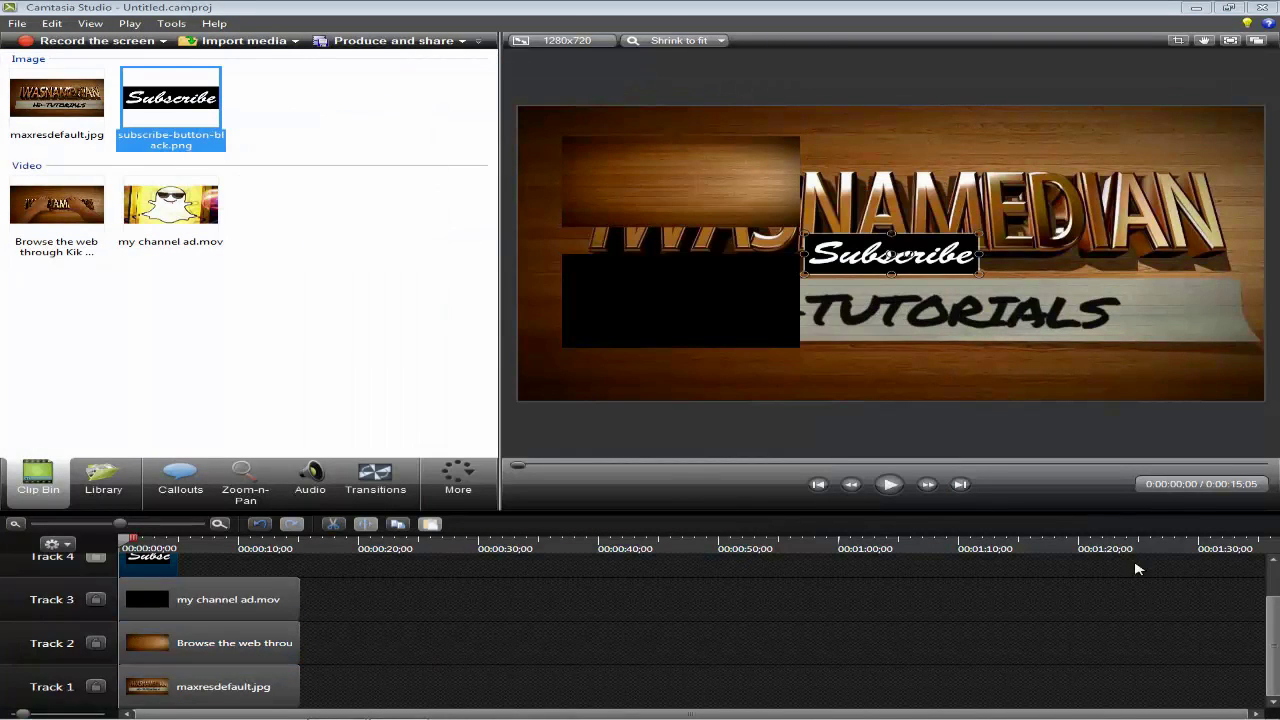
left_click_drag(888, 259, 1122, 326)
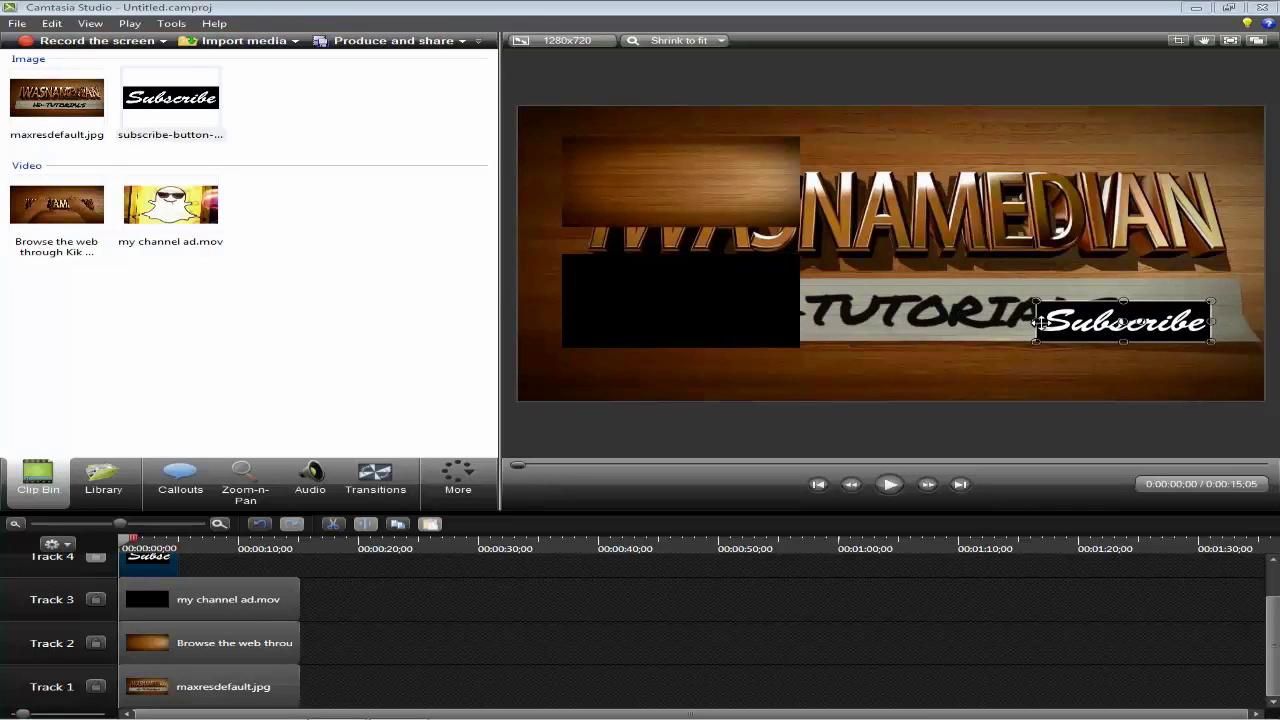
left_click_drag(1040, 322, 955, 322)
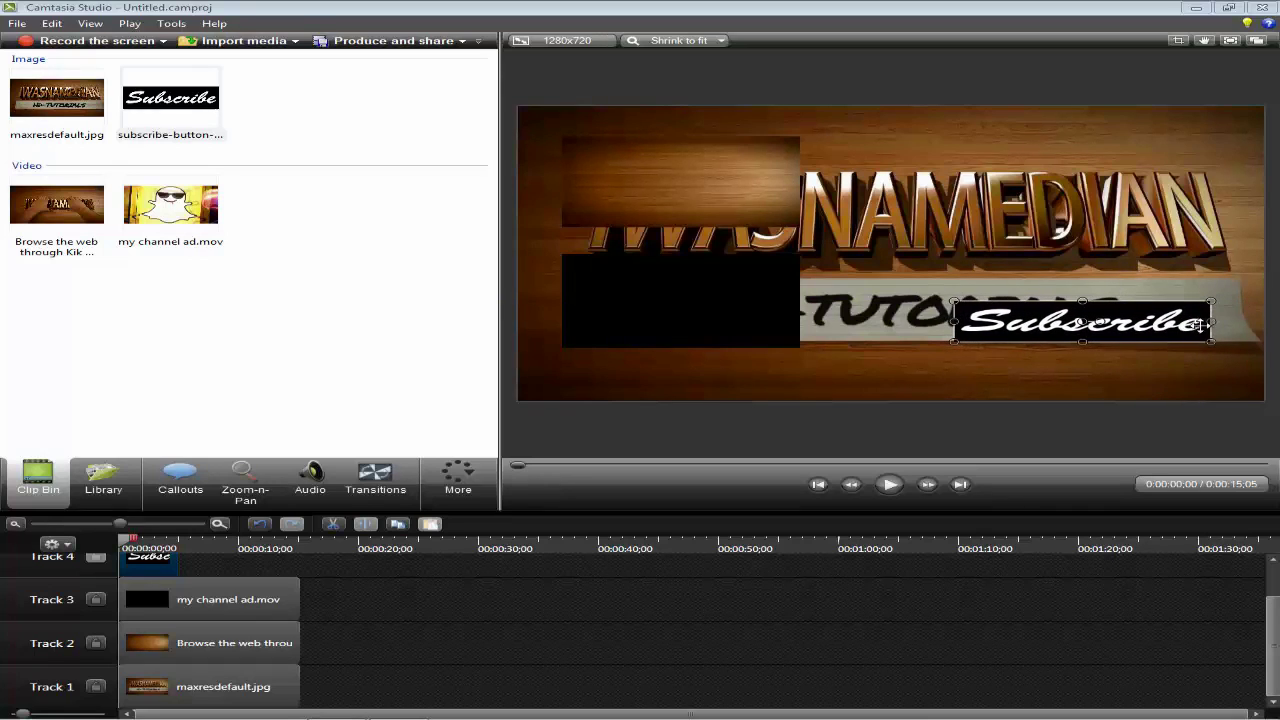
left_click_drag(1214, 321, 1238, 321)
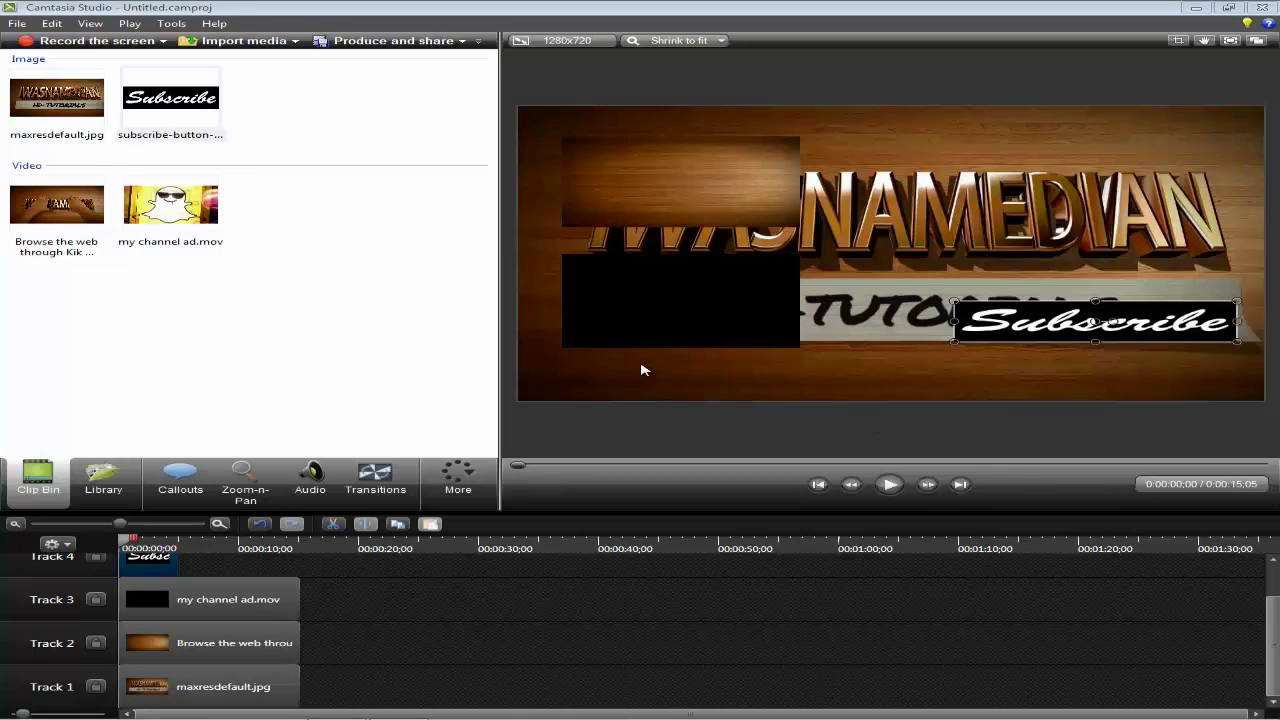
left_click_drag(1272, 622, 1264, 647)
Play the composition preview, pause at 0:00:09;26, and show the Produce and share options.
left_click(891, 487)
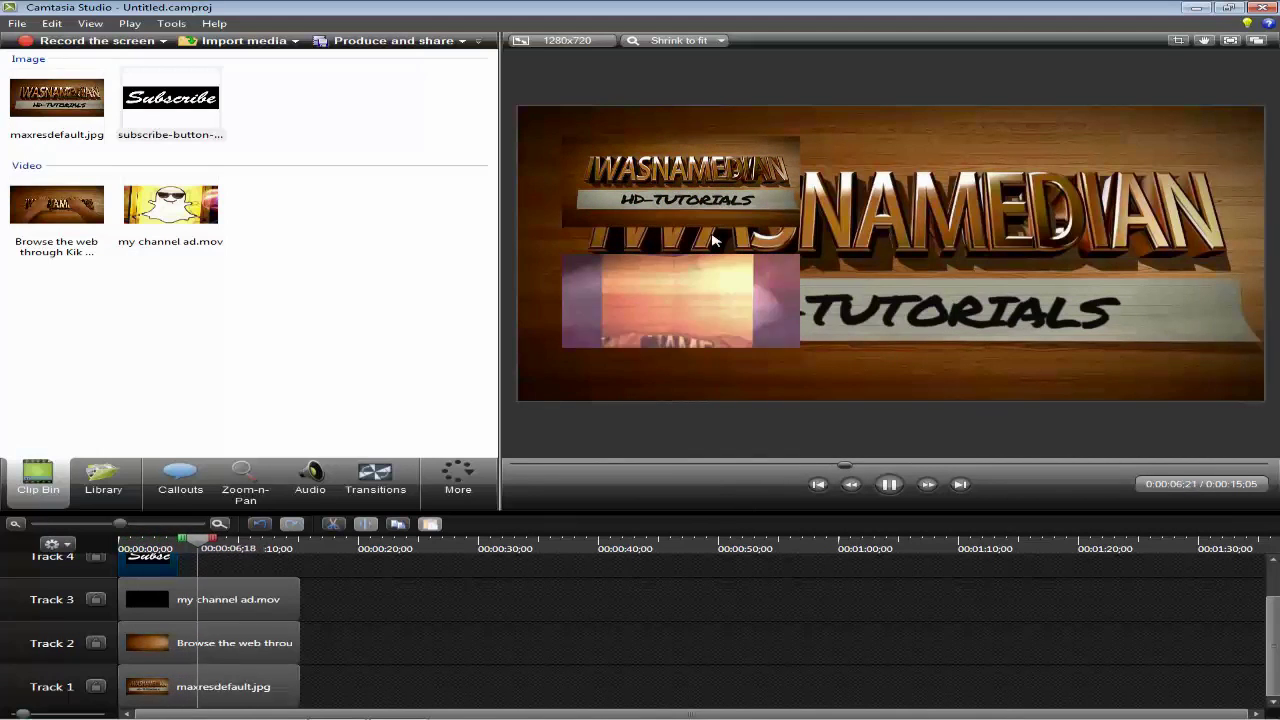
left_click(890, 485)
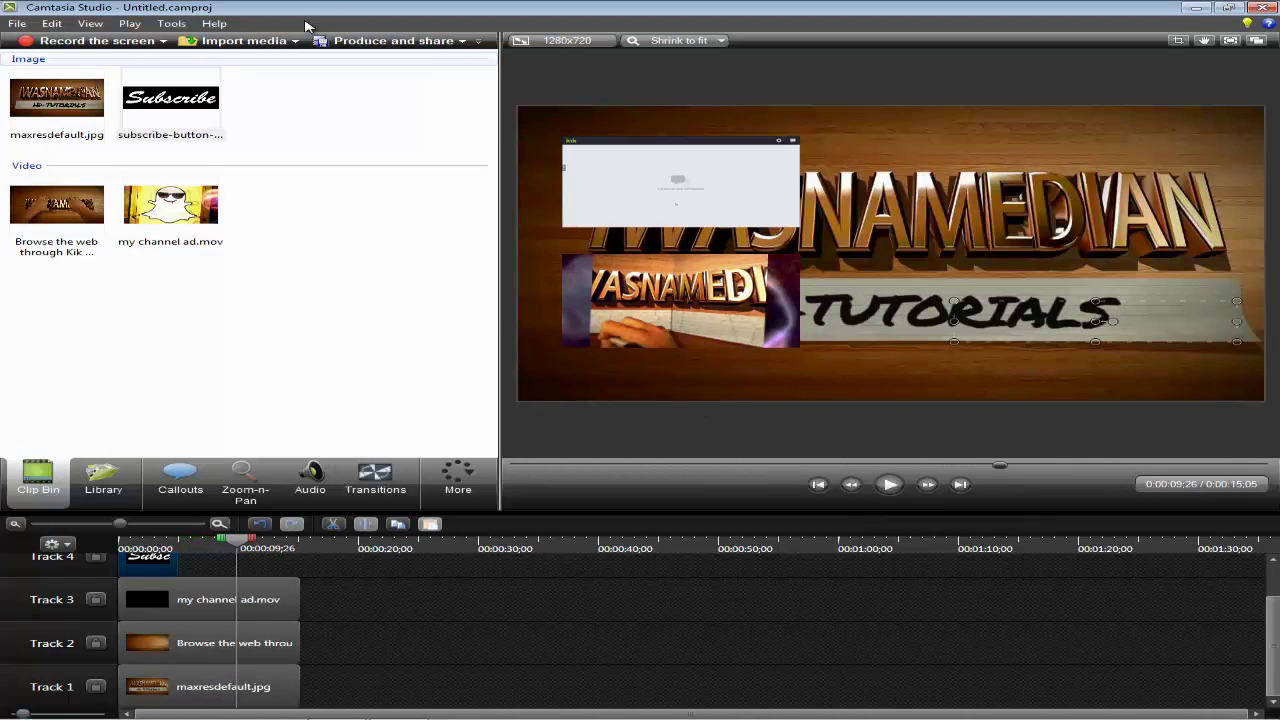
left_click(463, 41)
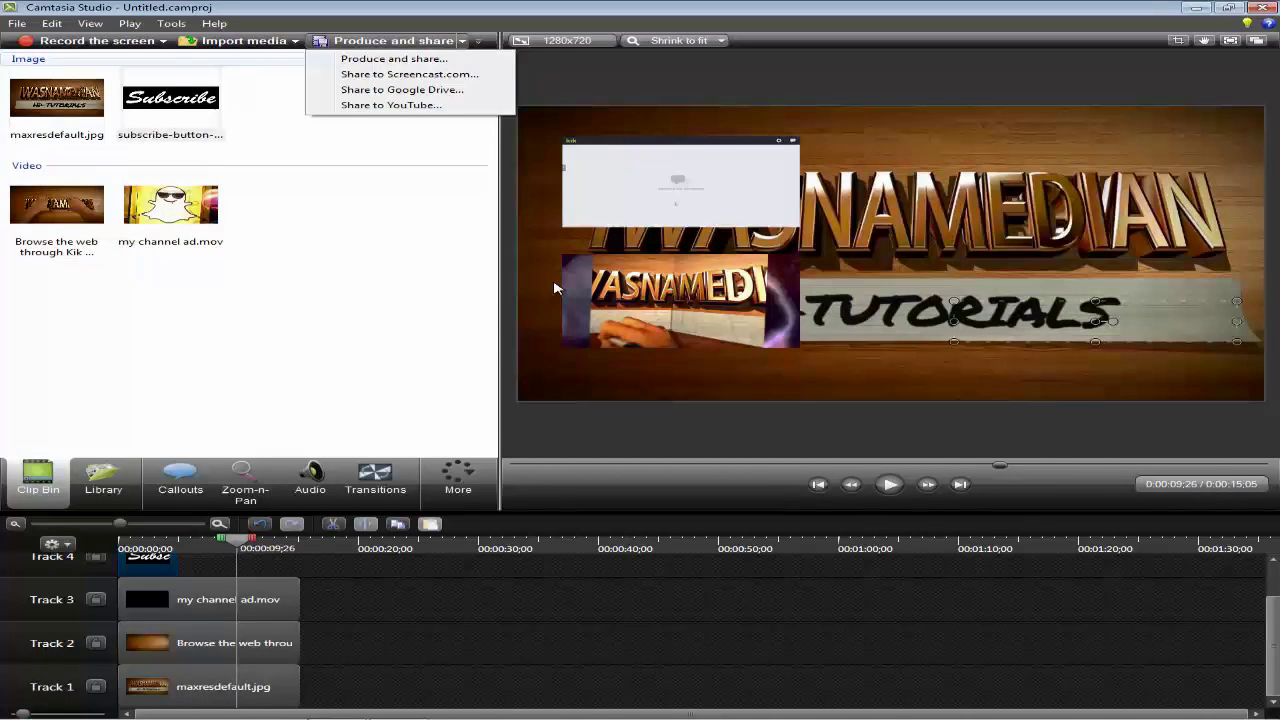
Render the video with the YOUTUBE 1280×720 preset under the production name PIP.
left_click(443, 58)
left_click(715, 250)
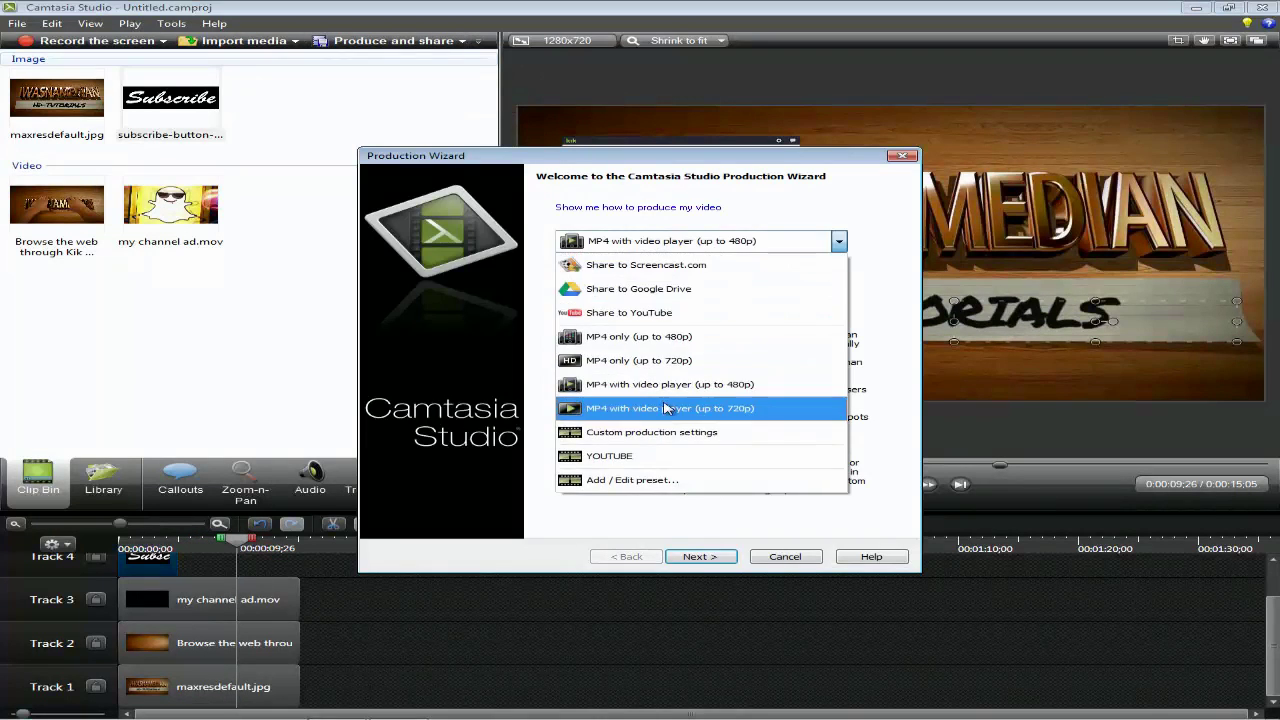
left_click(651, 457)
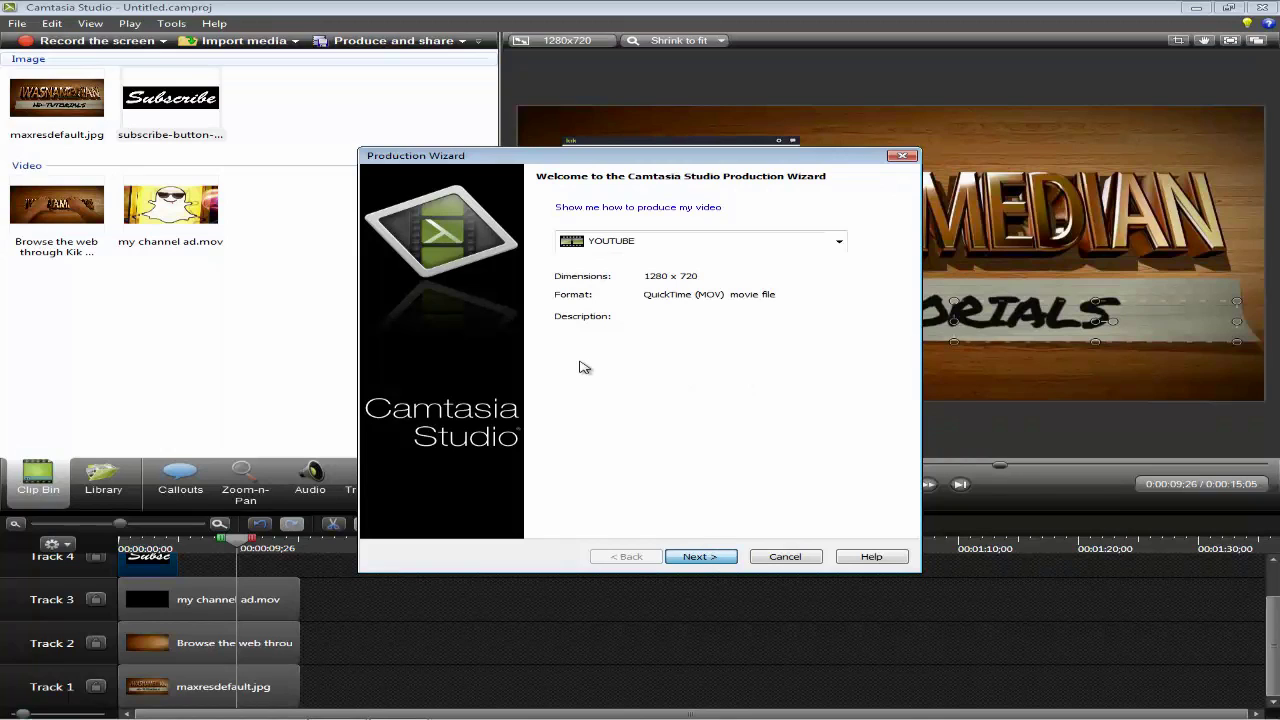
left_click(700, 556)
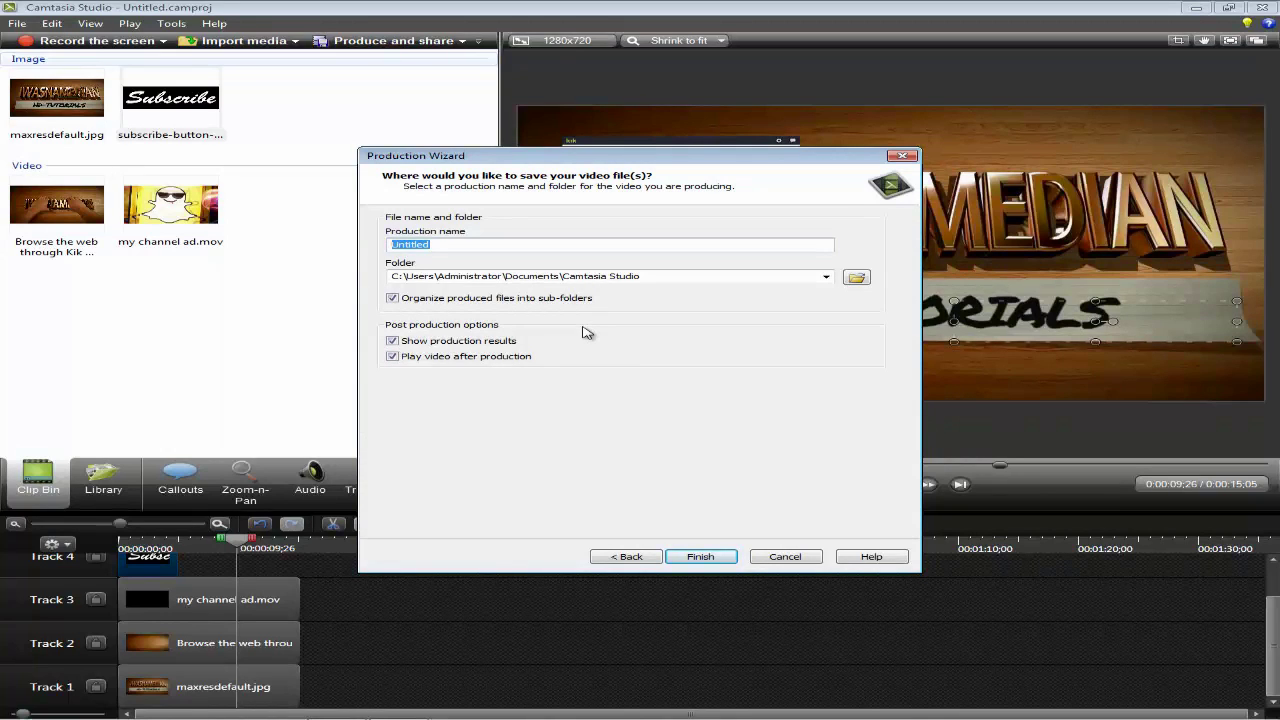
type("PIP")
left_click(723, 557)
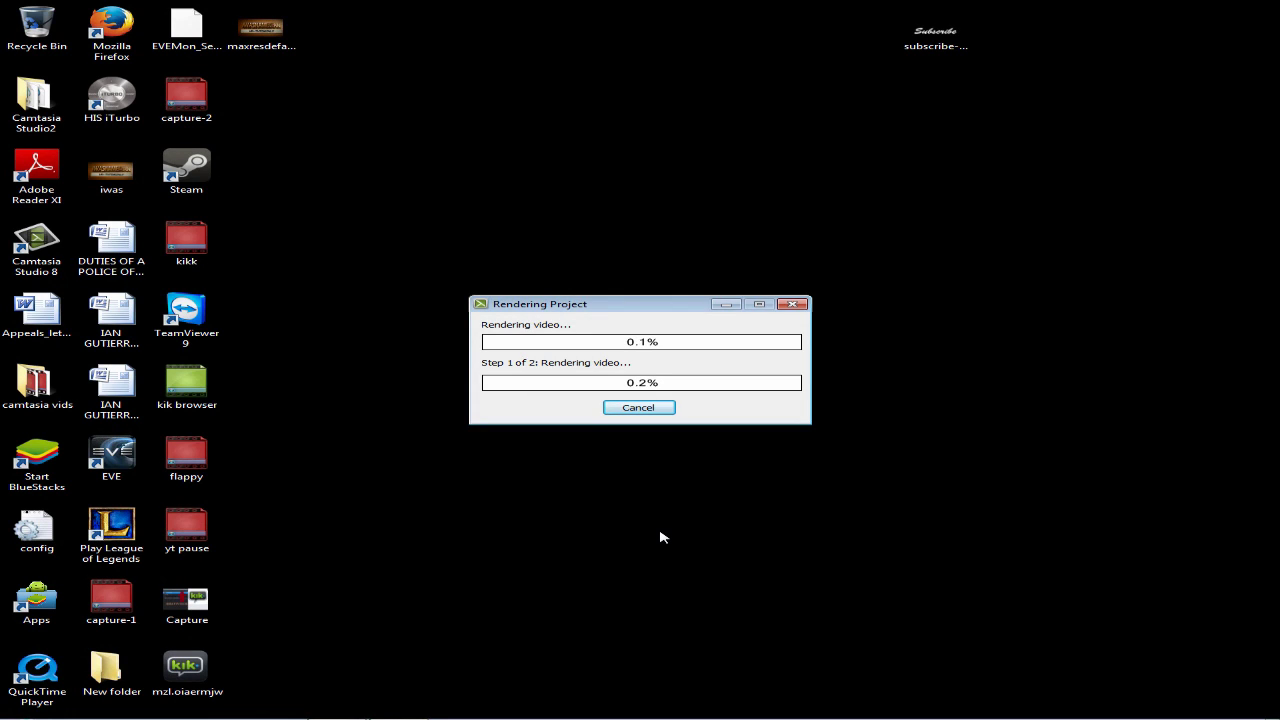
Change the CamtasiaStudio.exe process priority in Task Manager, then close Task Manager.
key("ctrl+shift+Escape")
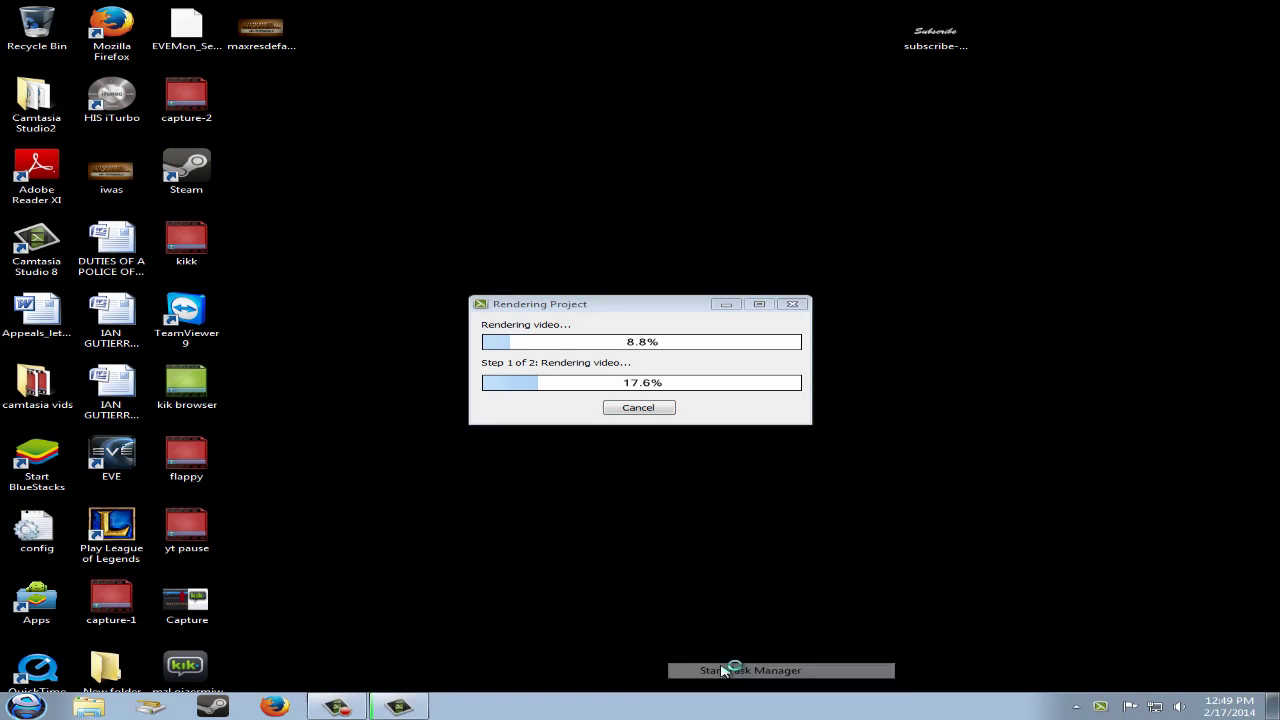
right_click(786, 94)
mouse_move(846, 200)
left_click(1050, 220)
key("alt+F4")
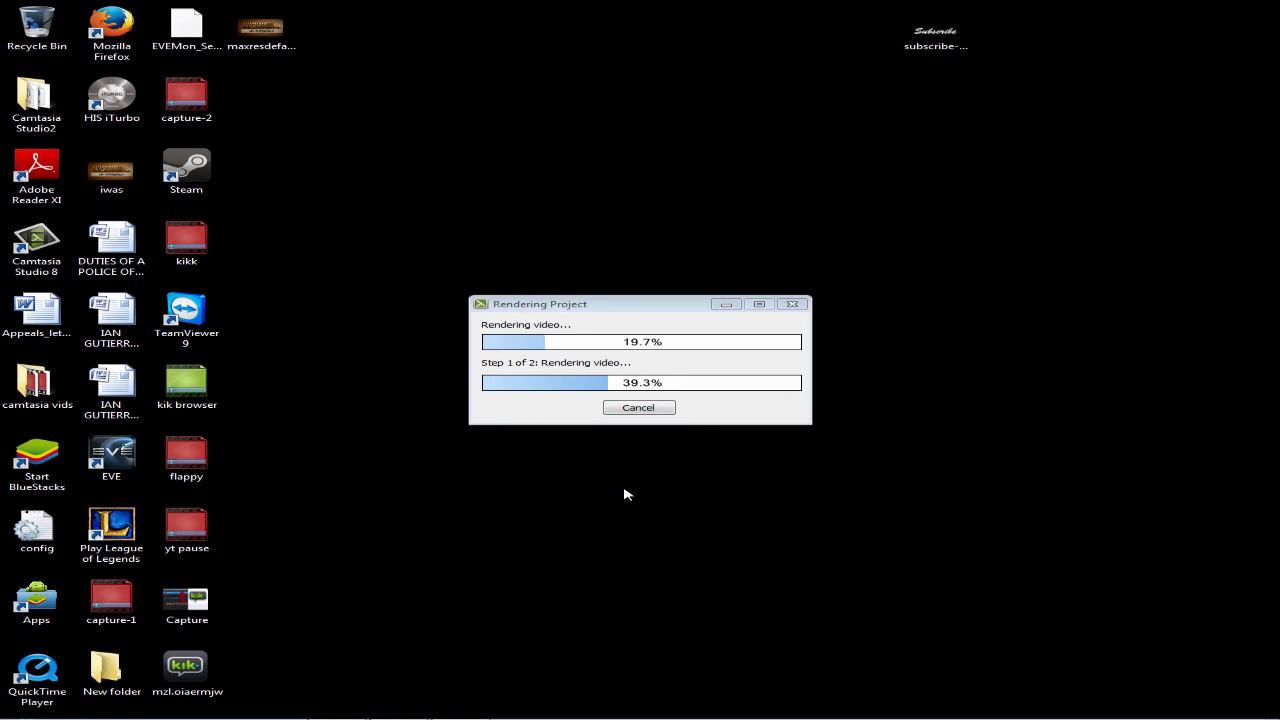